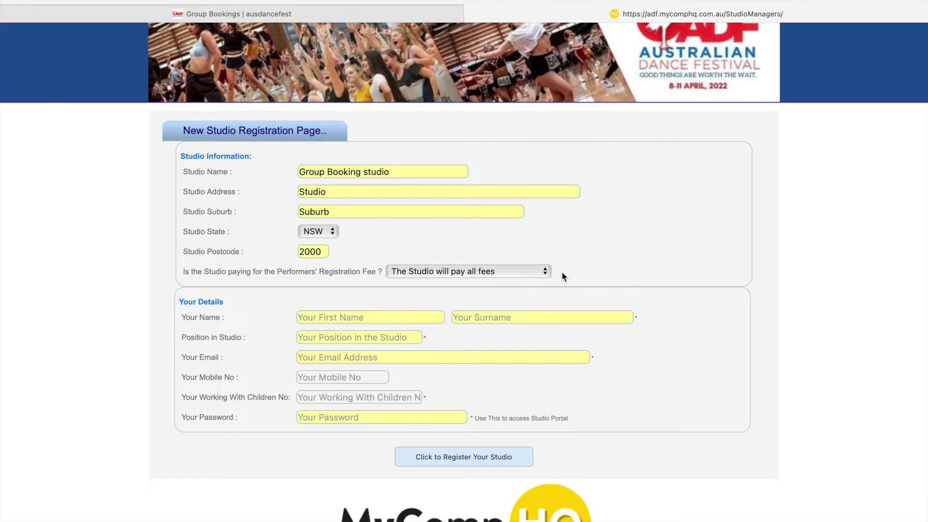
Step: Set the performers' registration fee option to "The Studio will pay all fees"
left_click(534, 276)
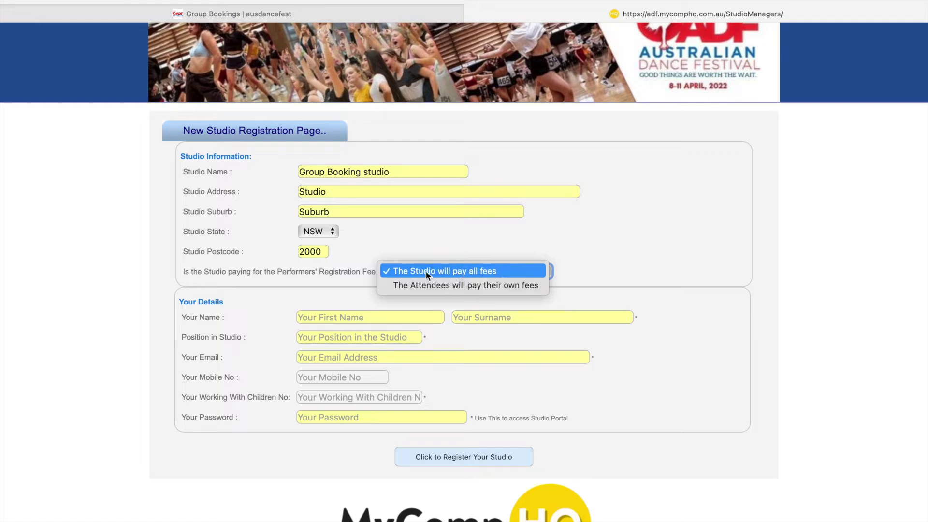
left_click(495, 270)
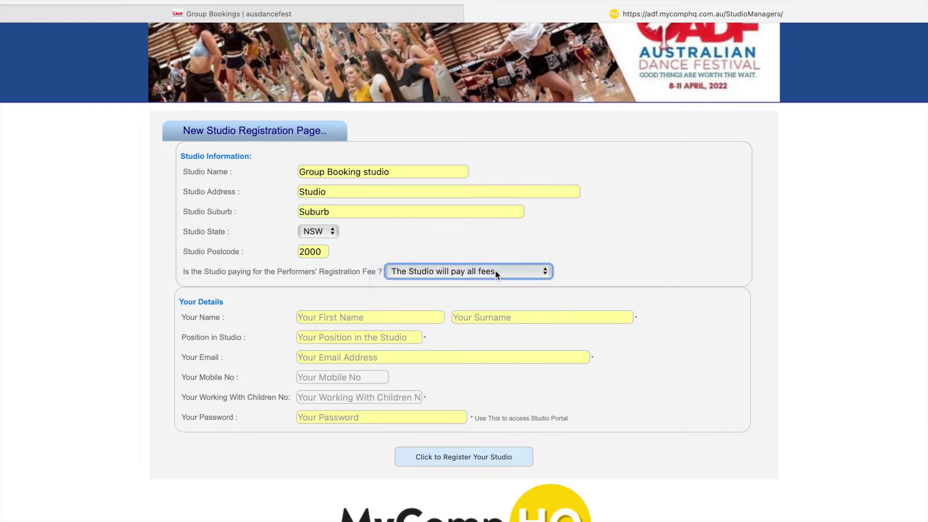
left_click(584, 260)
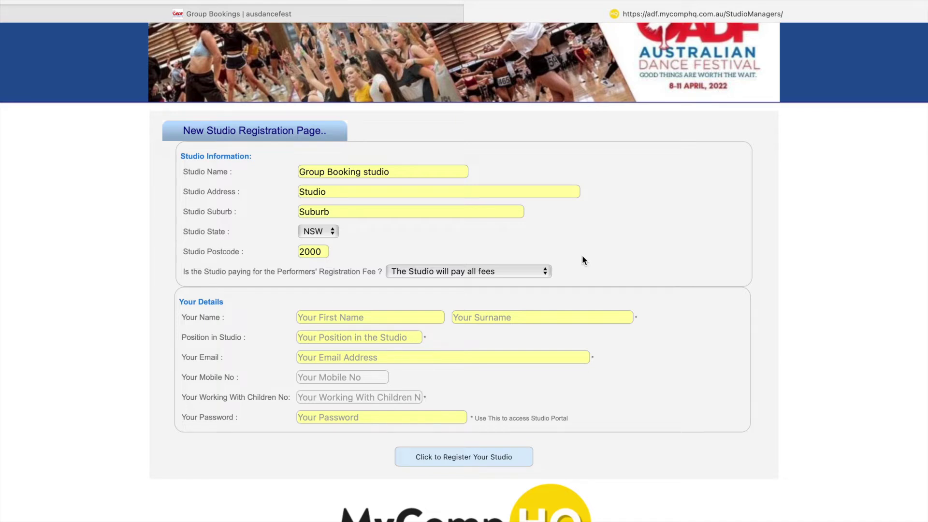
Step: Fill in the manager's name, position Principal, e-mail, mobile number and Working With Children number
scroll(582, 260, "down", 2)
key("Tab")
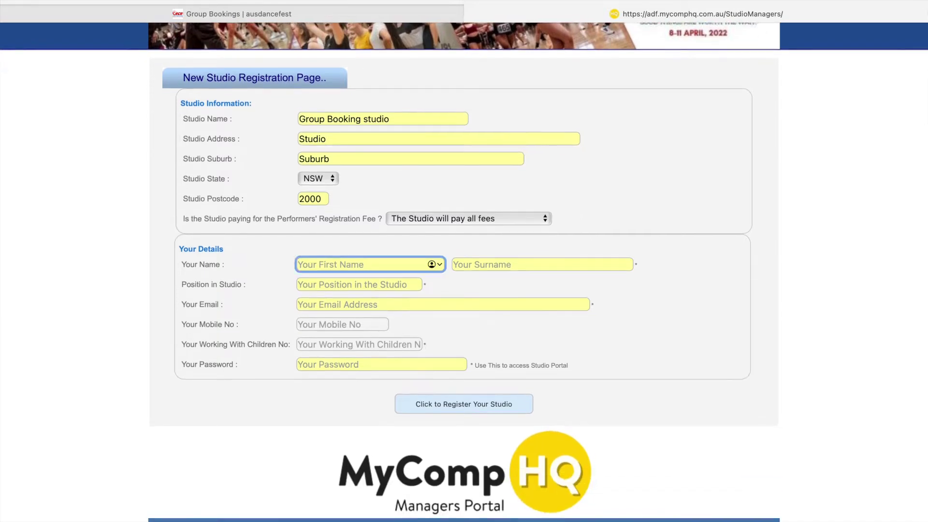
type("Studio")
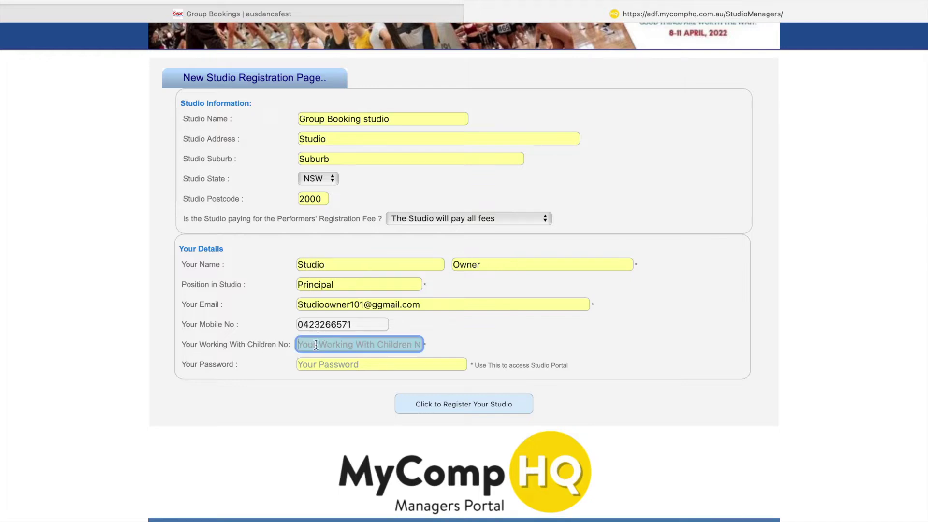
type("wWCC")
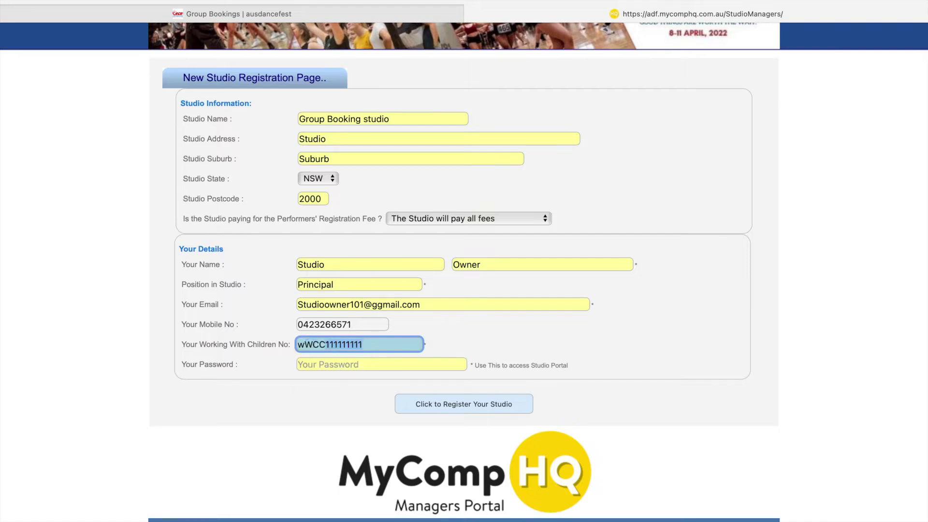
type("111111111")
Step: Enter the studio portal password and submit the new studio registration
left_click(320, 363)
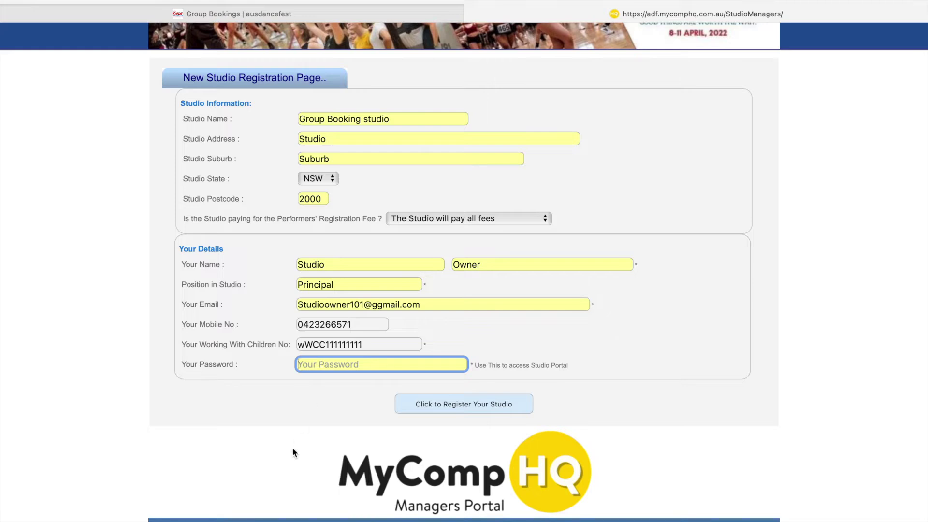
type("Password")
left_click(462, 404)
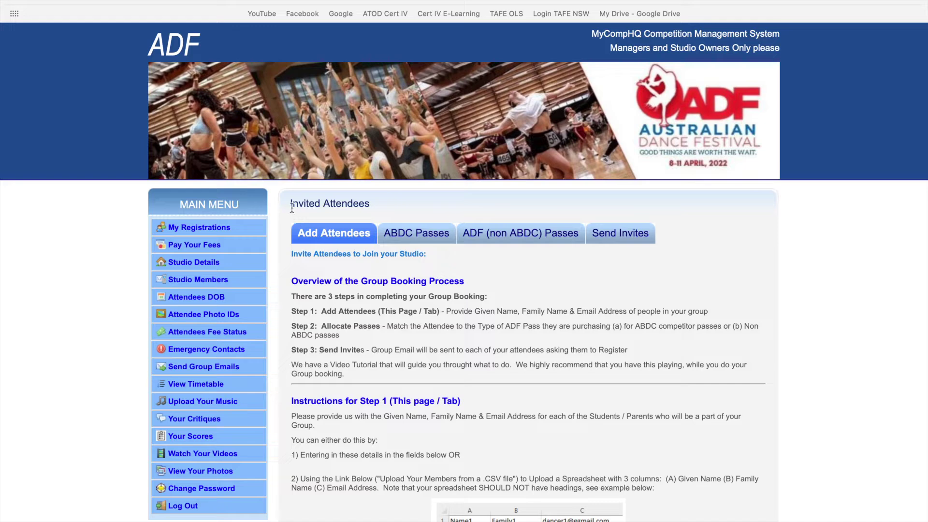
Step: Review the group booking overview, the attendee entry fields and the CSV upload instructions for adding attendees
left_click_drag(288, 201, 373, 207)
left_click(373, 207)
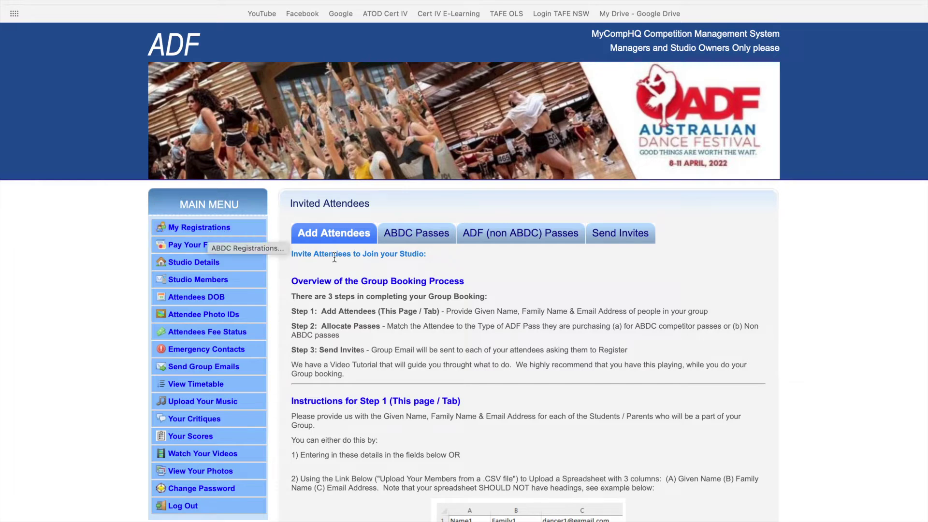
scroll(421, 289, "down", 3)
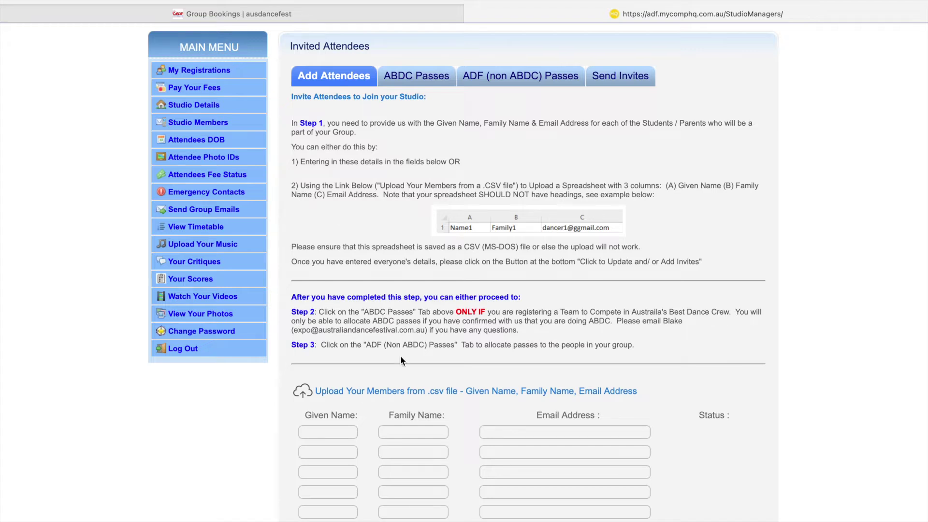
scroll(400, 358, "down", 3)
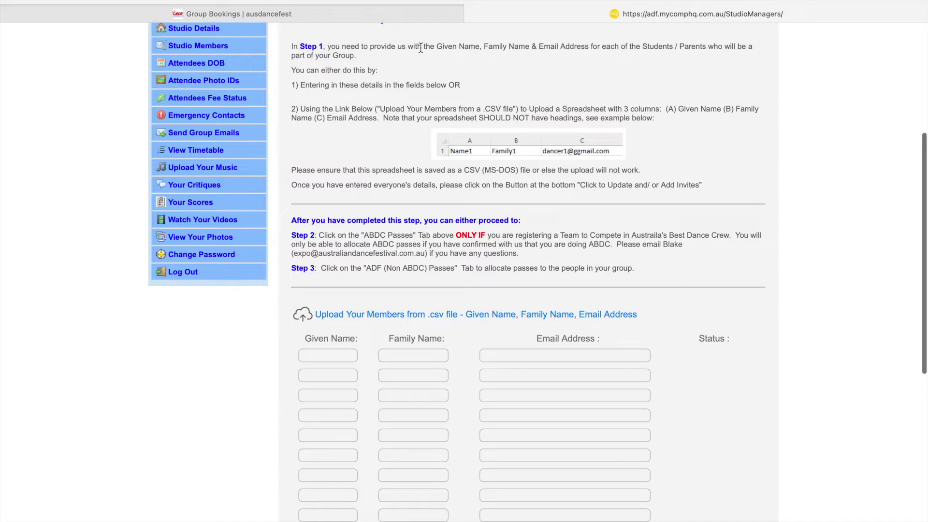
left_click(312, 355)
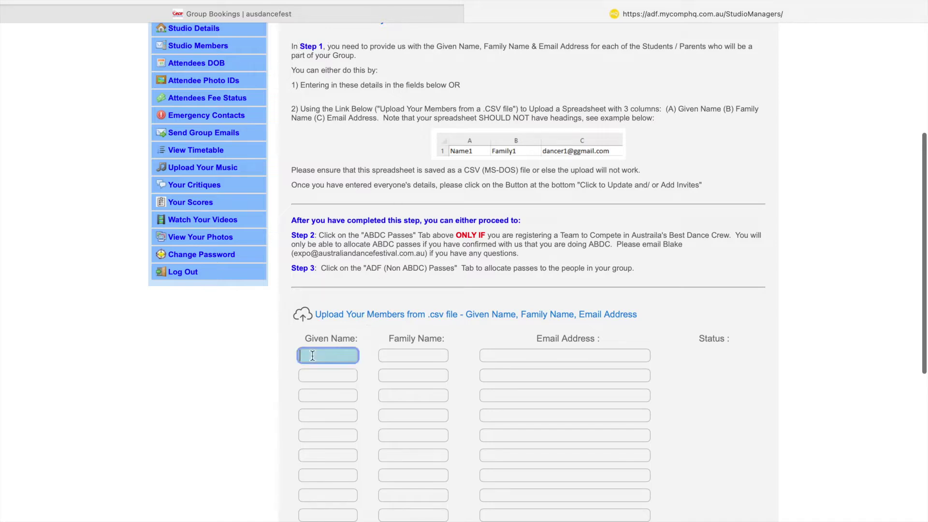
left_click(409, 358)
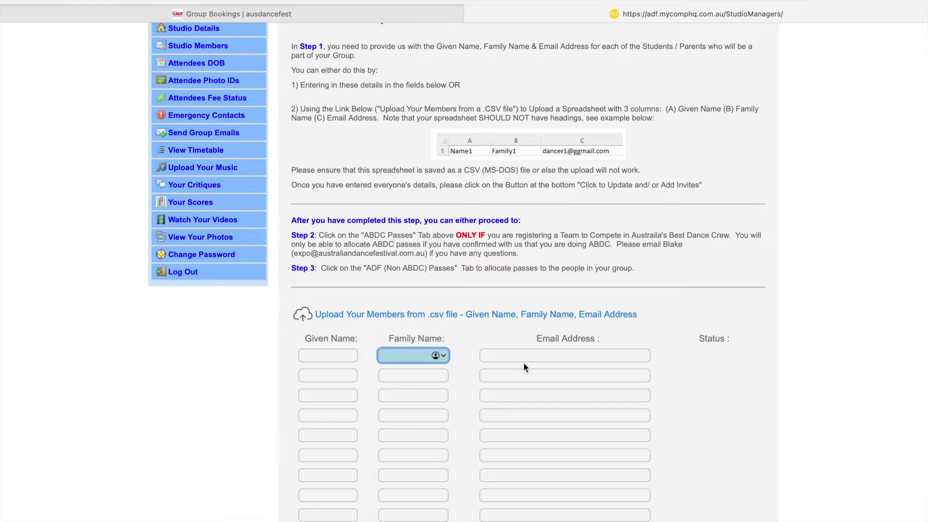
left_click(523, 355)
left_click(361, 167)
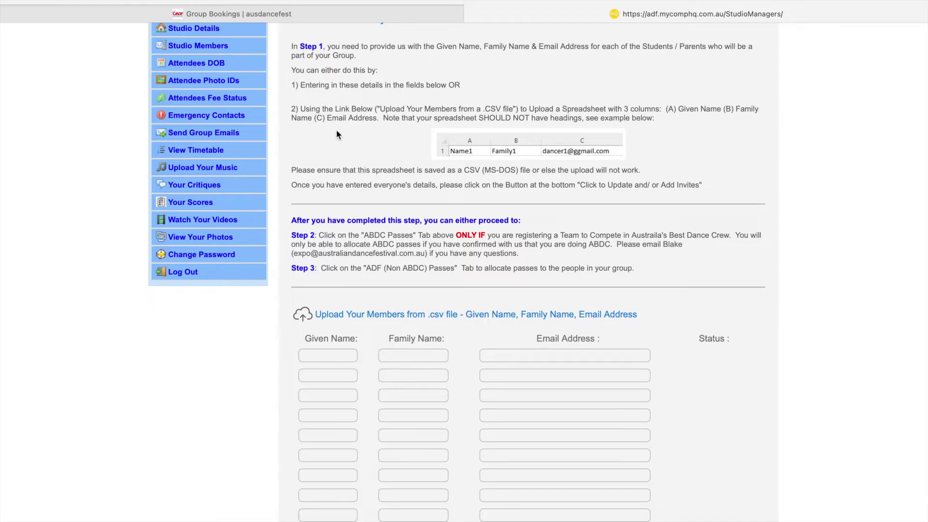
double_click(492, 109)
left_click_drag(568, 107, 615, 108)
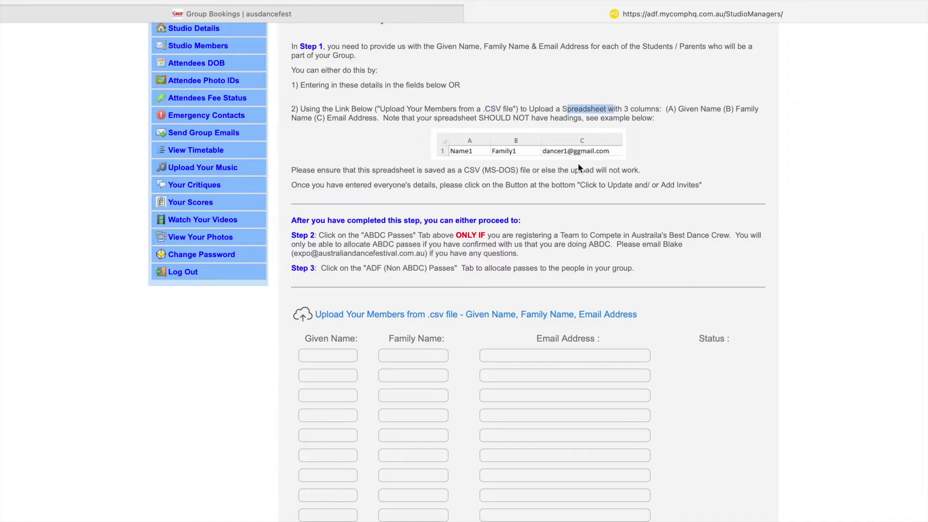
left_click(577, 166)
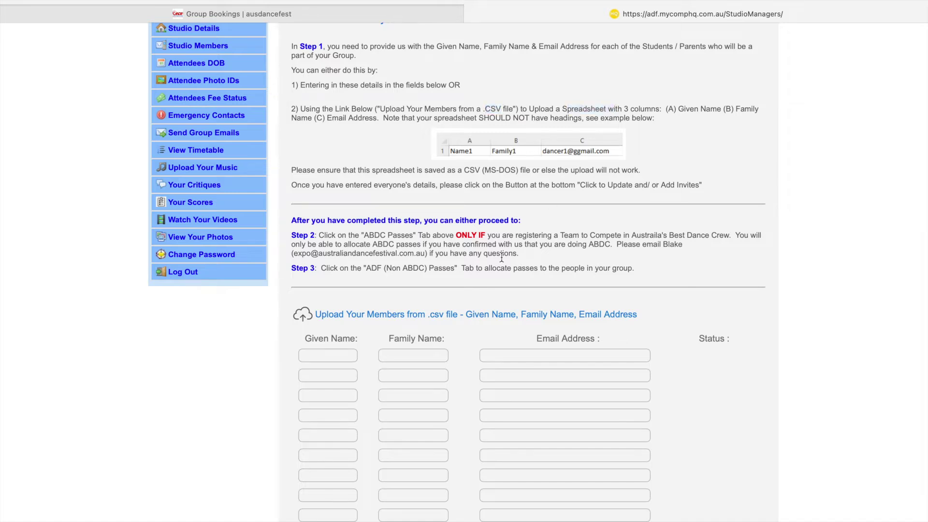
Step: Enter the given name, family name and e-mail address of five attendees and submit them as invites
scroll(337, 206, "down", 3)
left_click(337, 206)
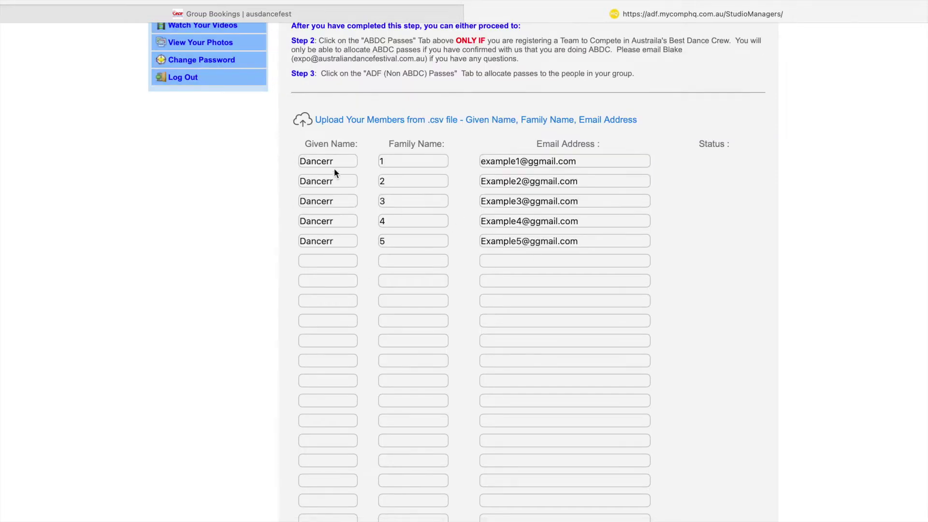
scroll(506, 258, "down", 5)
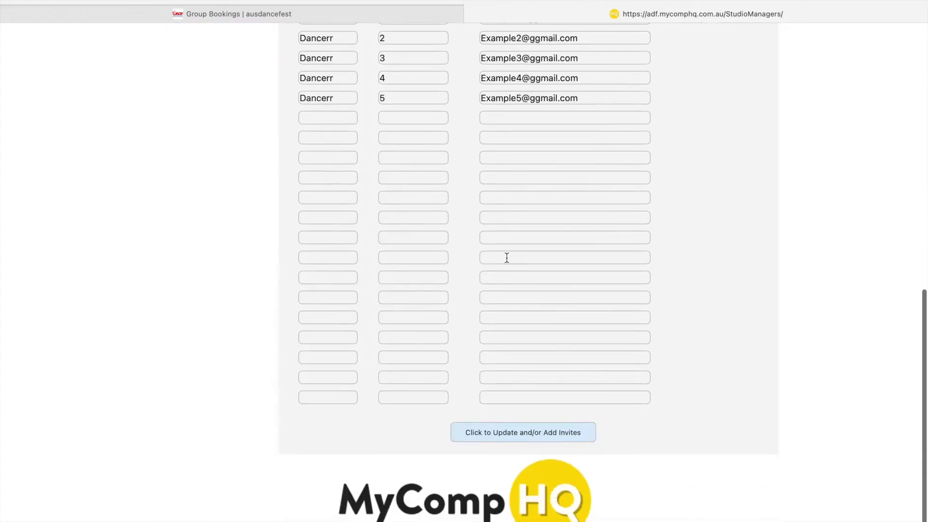
left_click(496, 438)
scroll(471, 433, "down", 10)
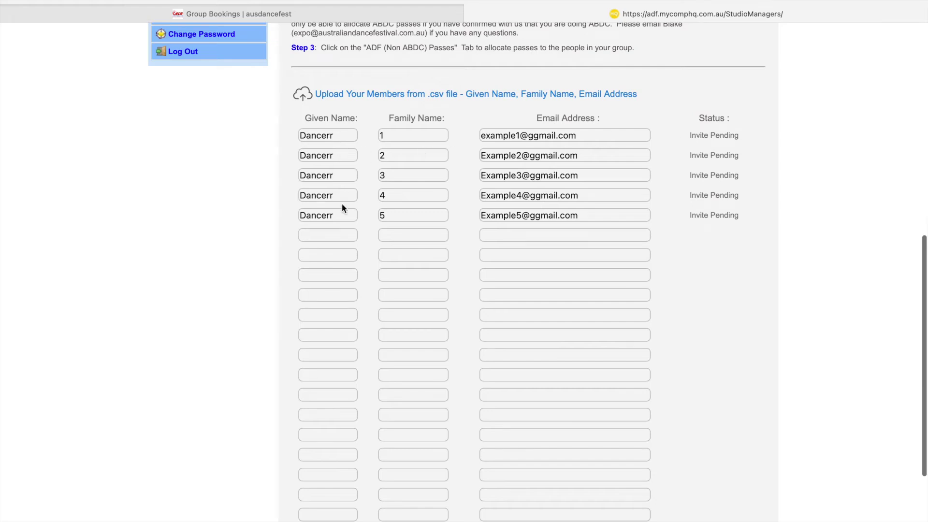
scroll(442, 217, "down", 2)
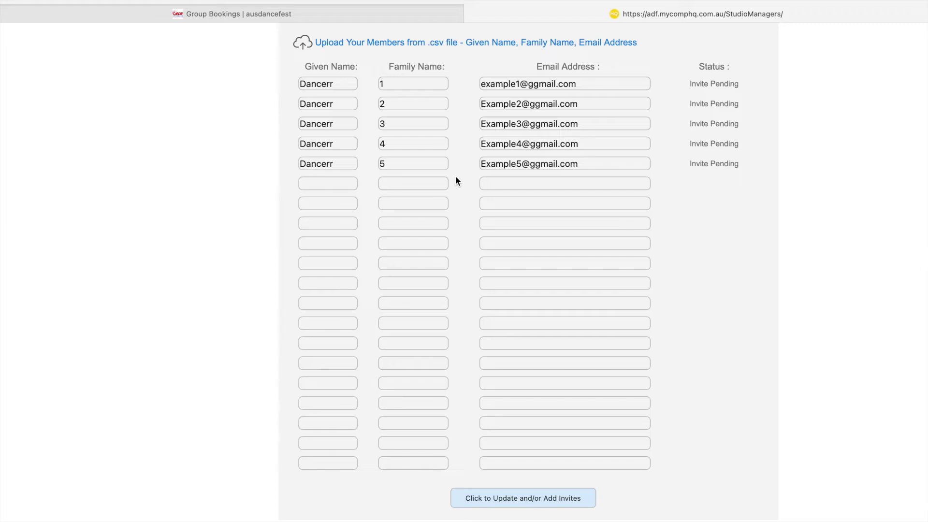
scroll(456, 177, "up", 5)
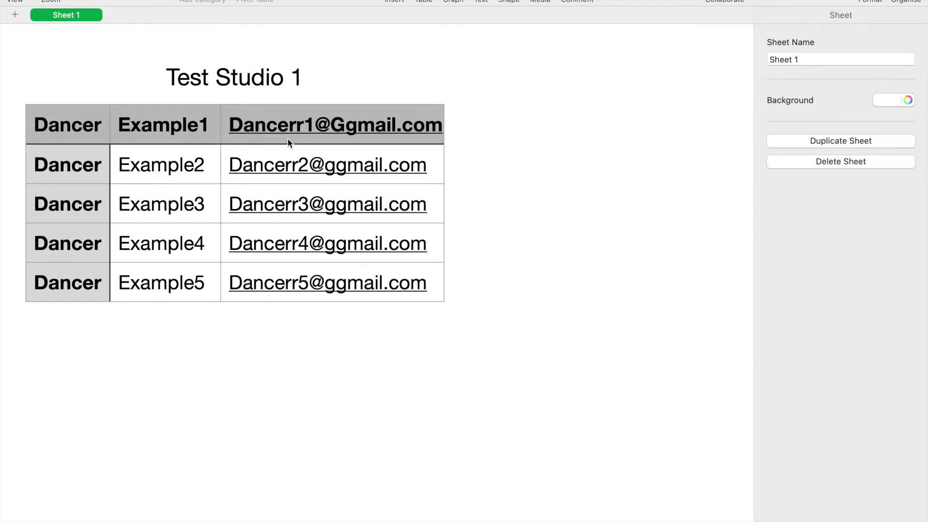
Step: Switch to the Numbers spreadsheet and check its given name, family name and e-mail columns, including the first row without headings
left_click(61, 128)
left_click(133, 129)
left_click(273, 115)
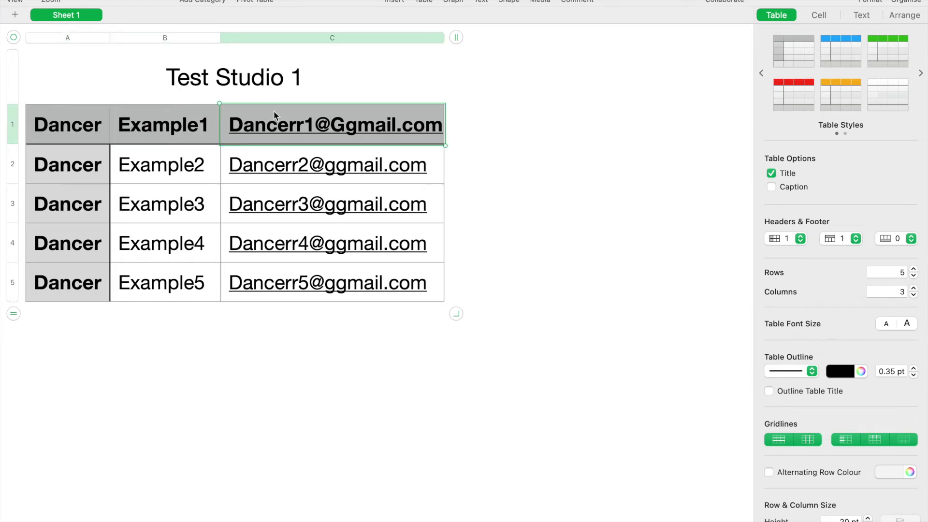
left_click(103, 127)
left_click(145, 128)
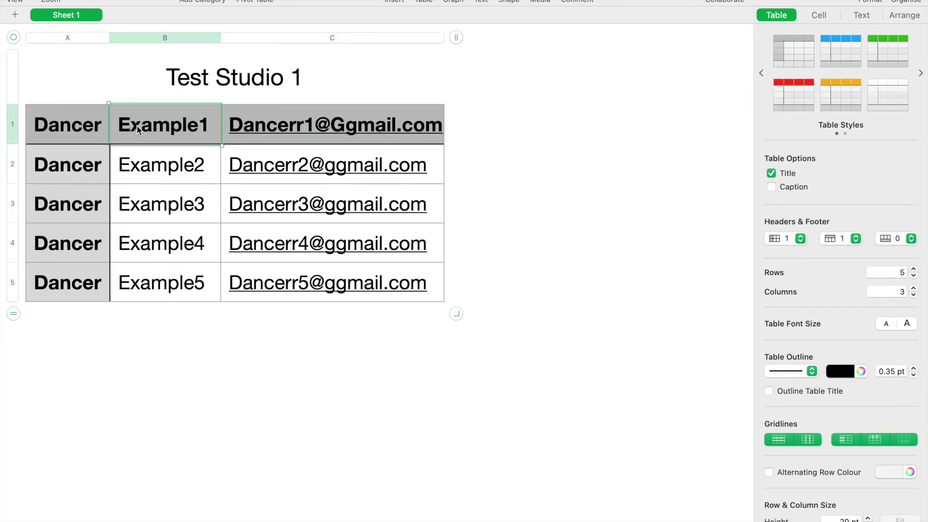
left_click(261, 121)
left_click(198, 163)
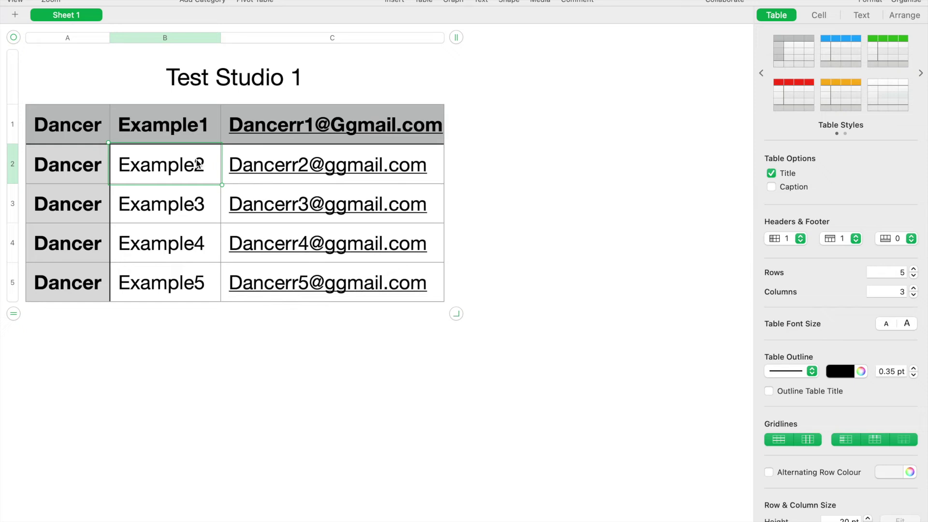
left_click(219, 347)
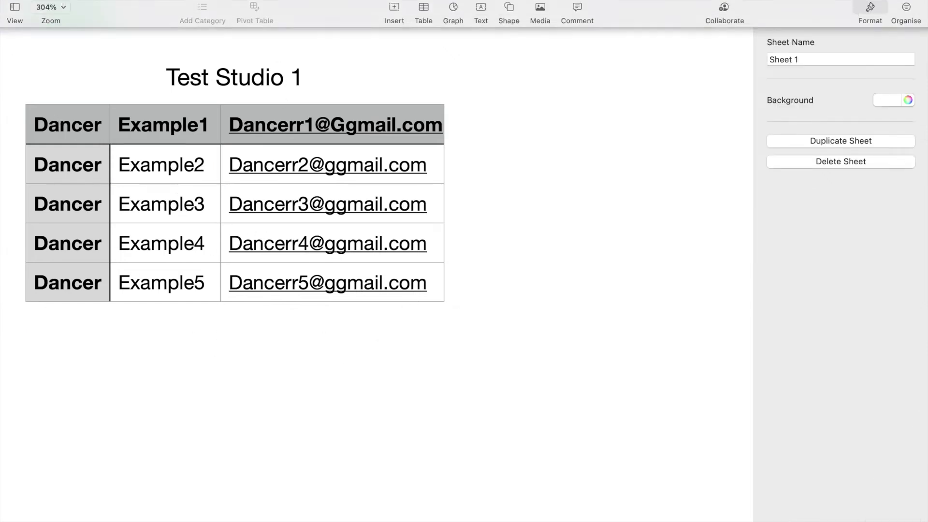
Step: Export the attendee spreadsheet as a CSV file named Test Studio 2 to the iCloud Desktop folder
left_click(90, 2)
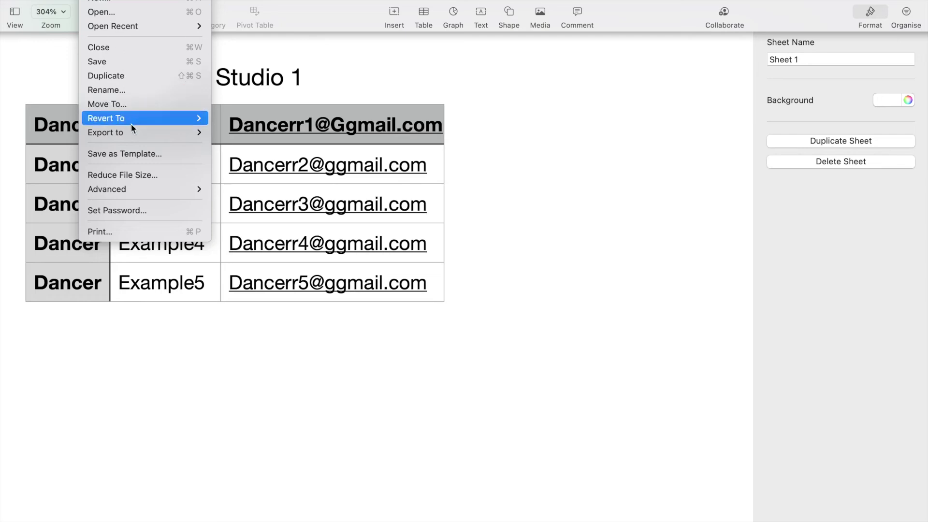
mouse_move(198, 134)
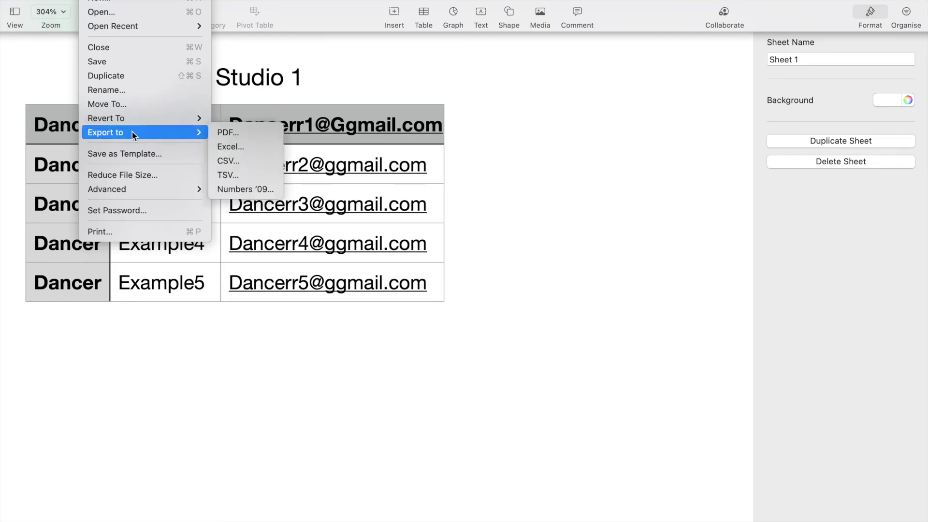
left_click(231, 161)
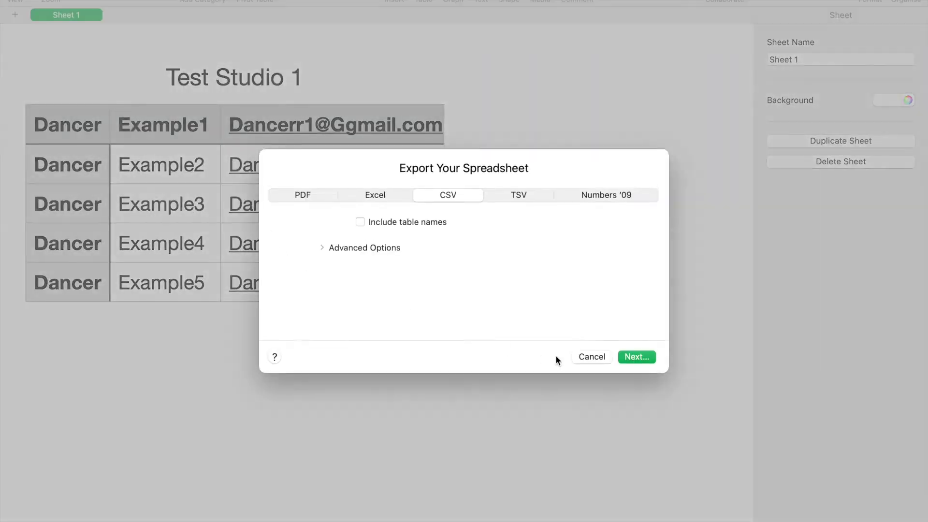
left_click(634, 358)
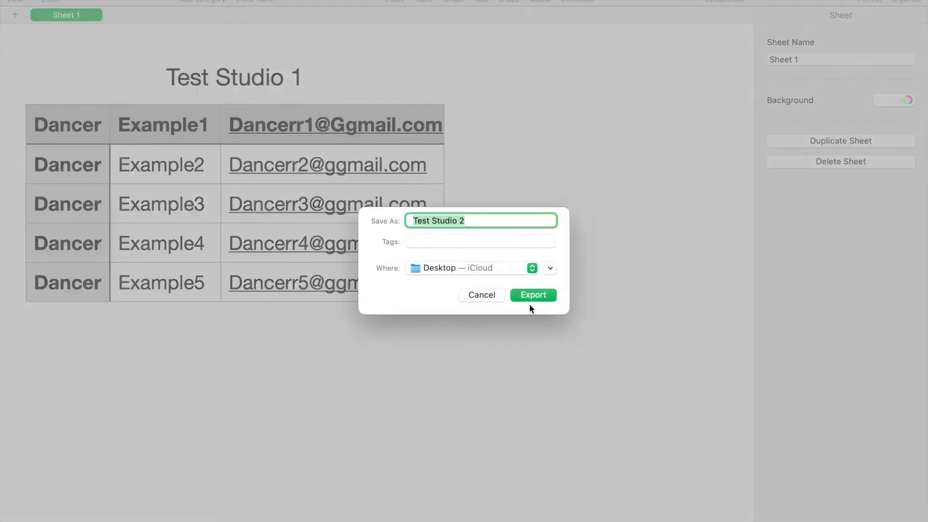
left_click(533, 295)
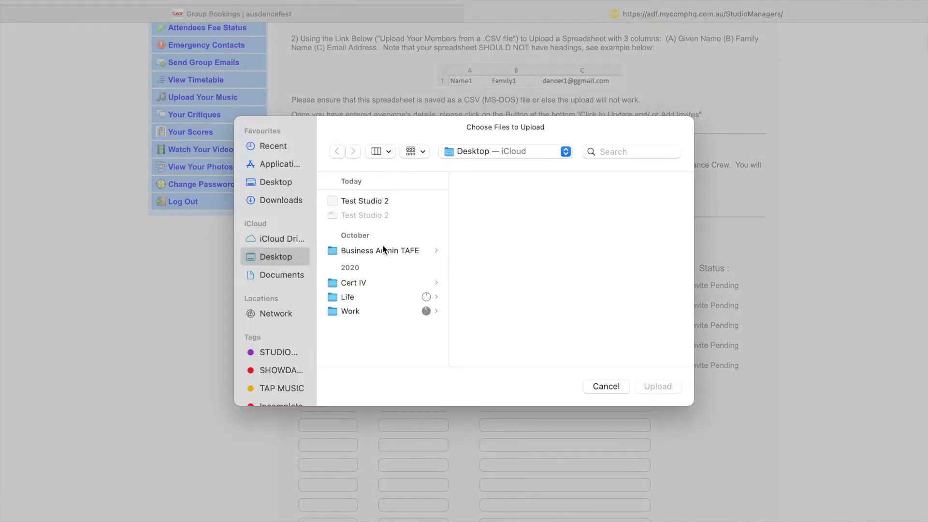
Step: Upload the Test Studio 2 CSV file from the Desktop as studio members and update the invites
left_click(359, 200)
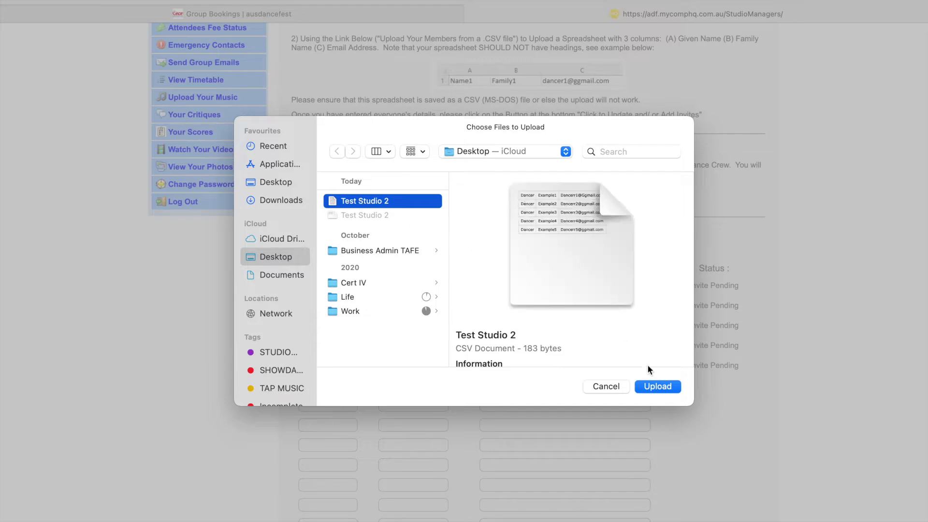
left_click(659, 387)
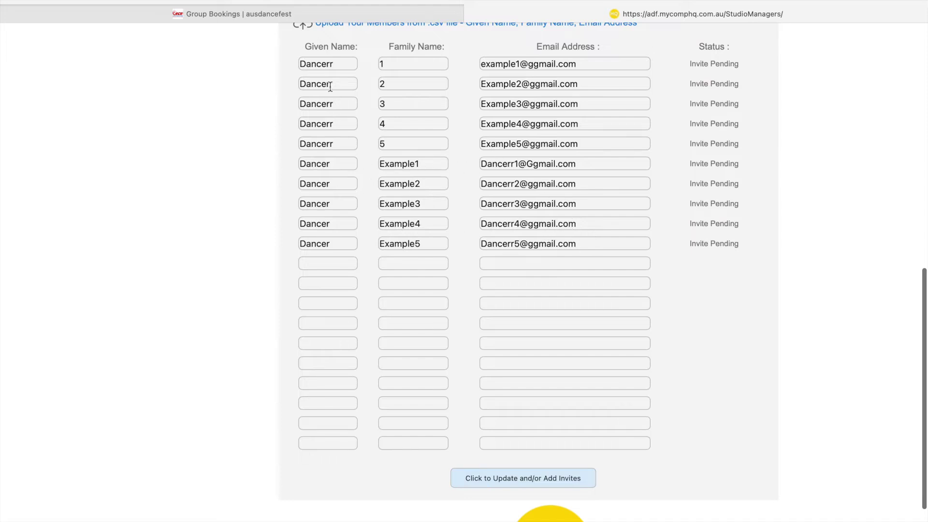
left_click_drag(323, 65, 337, 65)
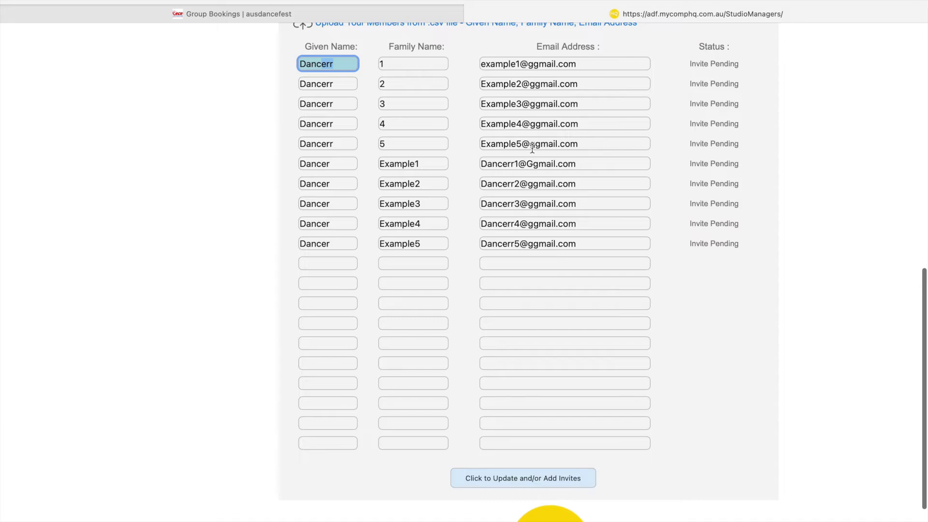
left_click(522, 325)
left_click(454, 265)
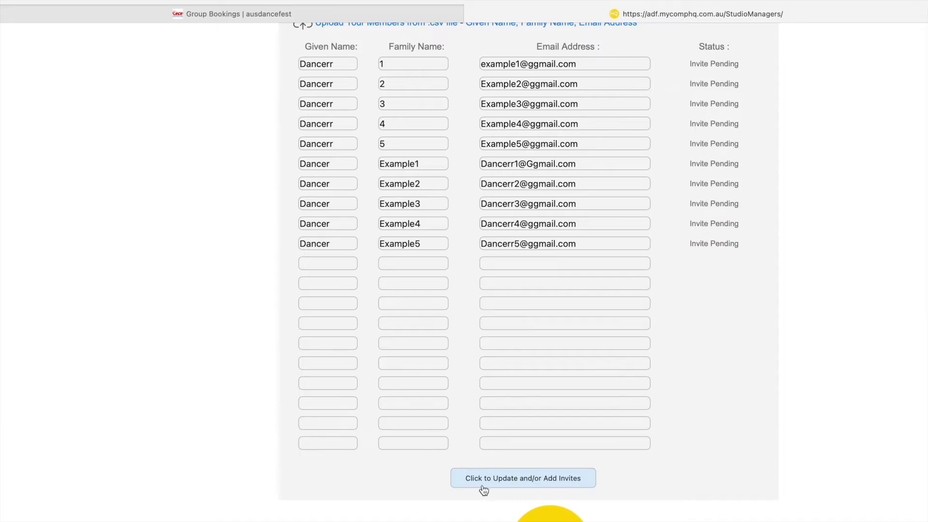
left_click(538, 484)
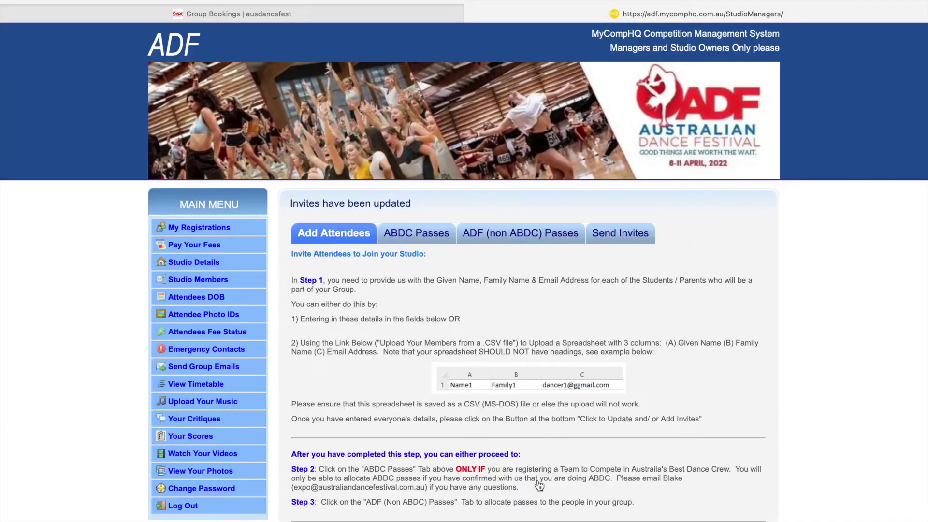
Step: Check the updated invites page and its follow-up instructions, and open the ABDC pass registrations overview
scroll(539, 484, "down", 4)
scroll(405, 409, "up", 2)
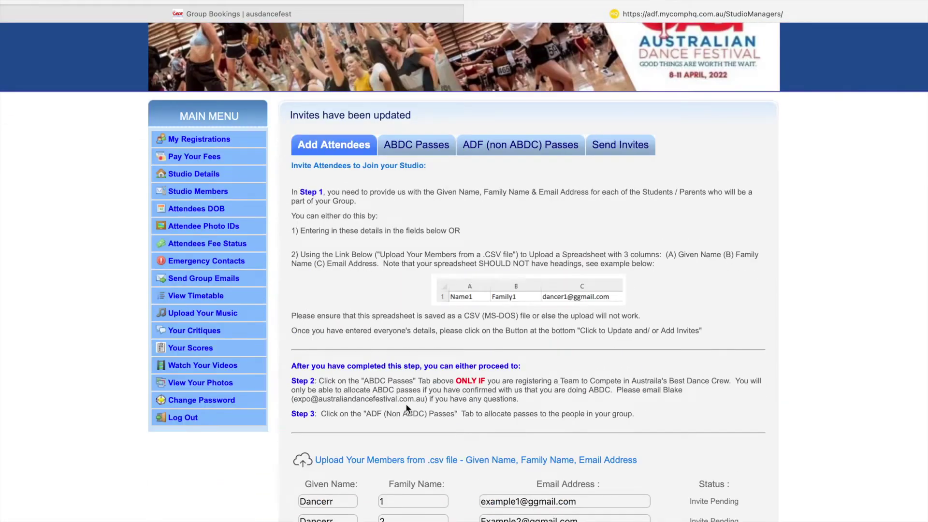
left_click(415, 151)
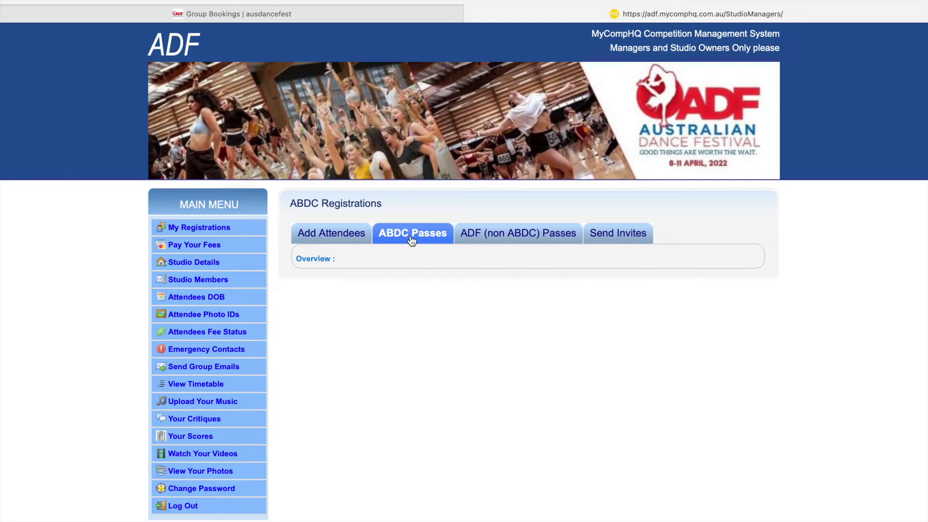
scroll(398, 324, "down", 2)
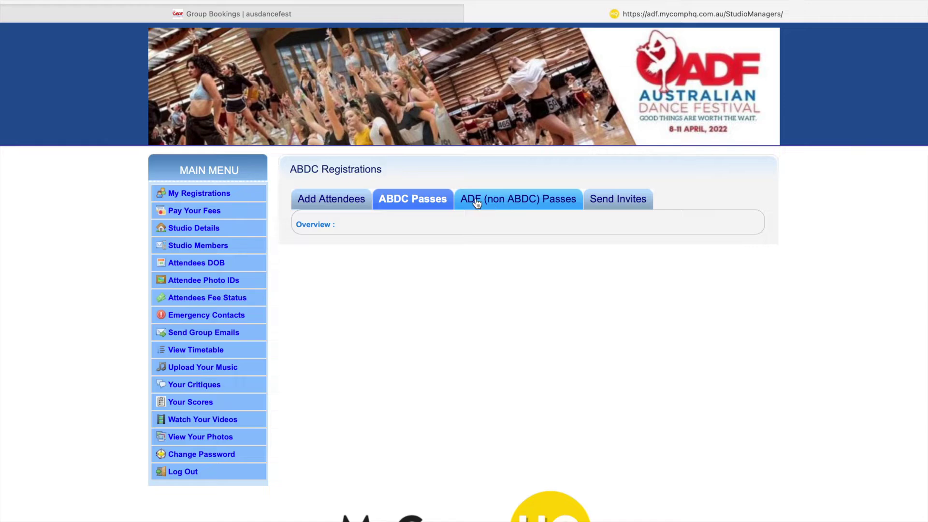
Step: Open the ADF (non ABDC) pass allocation and read what each pass type includes through its reminder link
left_click(504, 204)
scroll(504, 283, "down", 5)
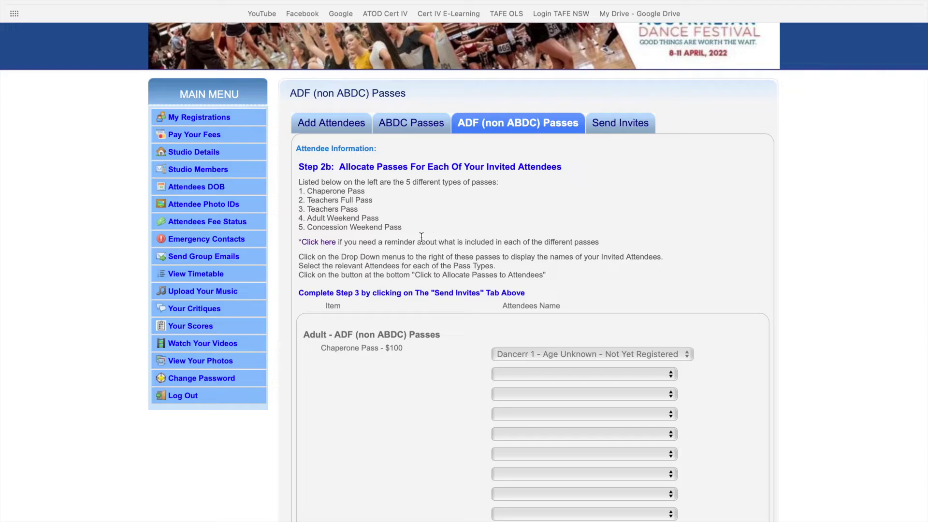
left_click(325, 243)
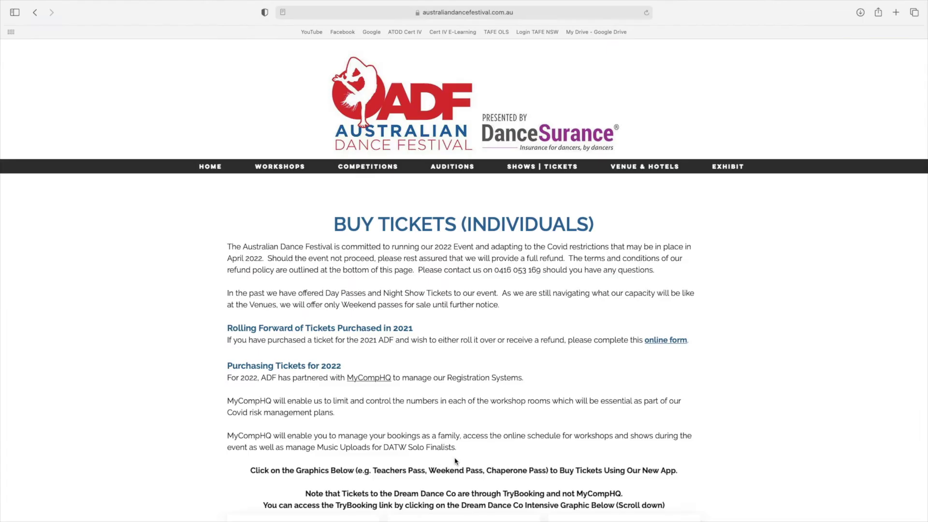
scroll(273, 300, "down", 5)
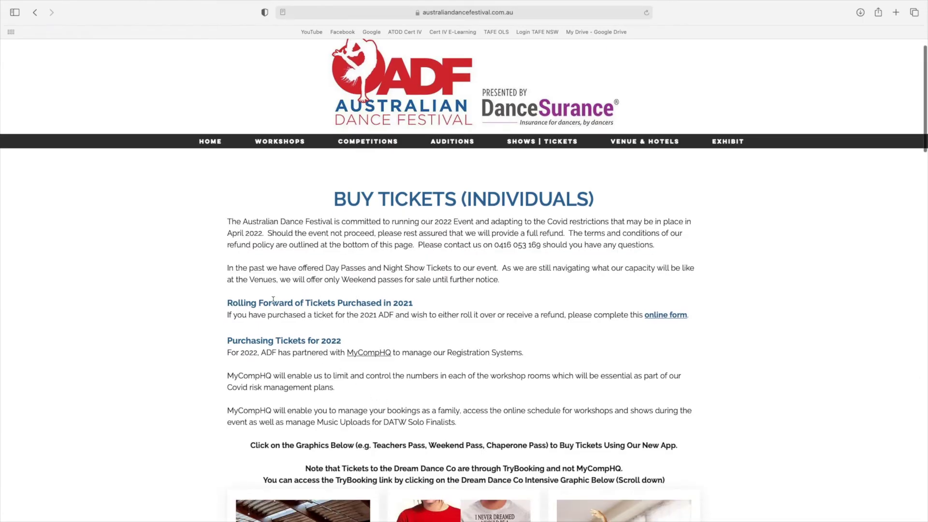
scroll(273, 300, "down", 9)
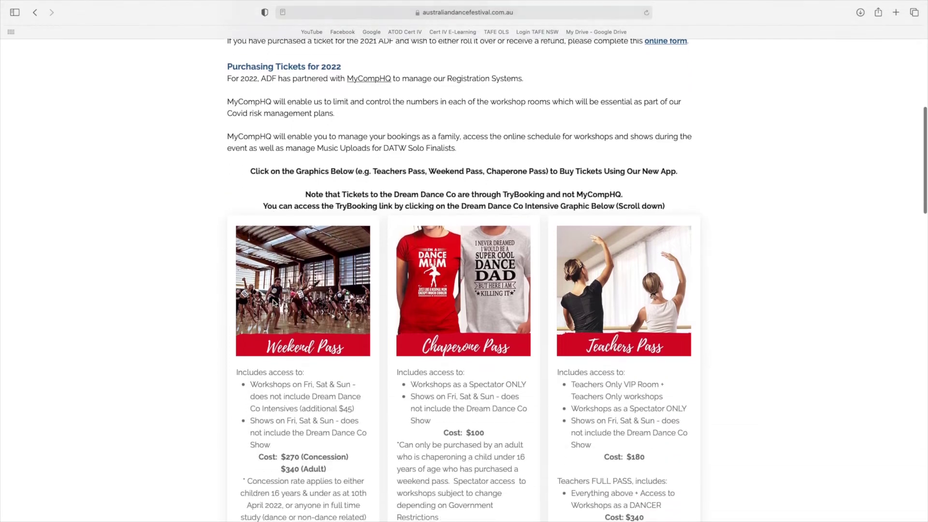
scroll(274, 303, "down", 2)
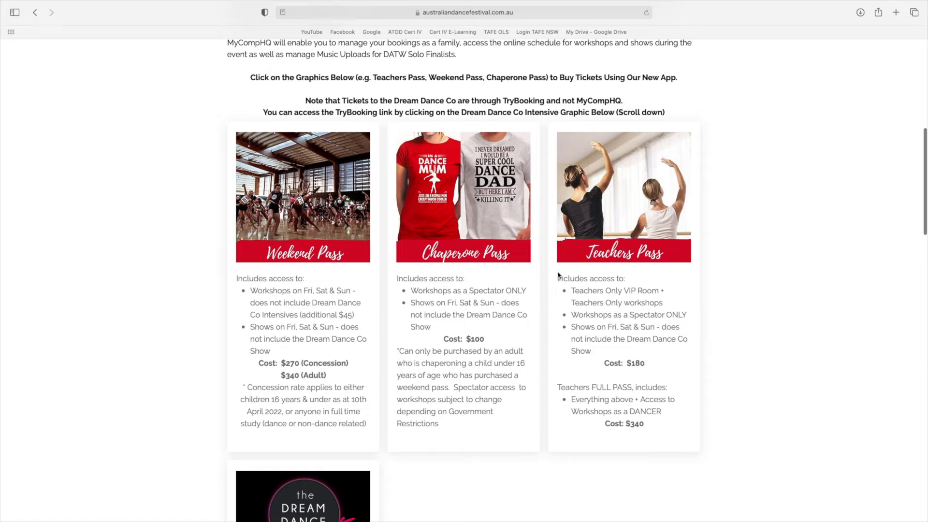
Step: Examine the attendee slots for the Chaperone, Teachers Full, Teachers, adult Weekend and concession Weekend passes on the allocation page
scroll(662, 422, "down", 5)
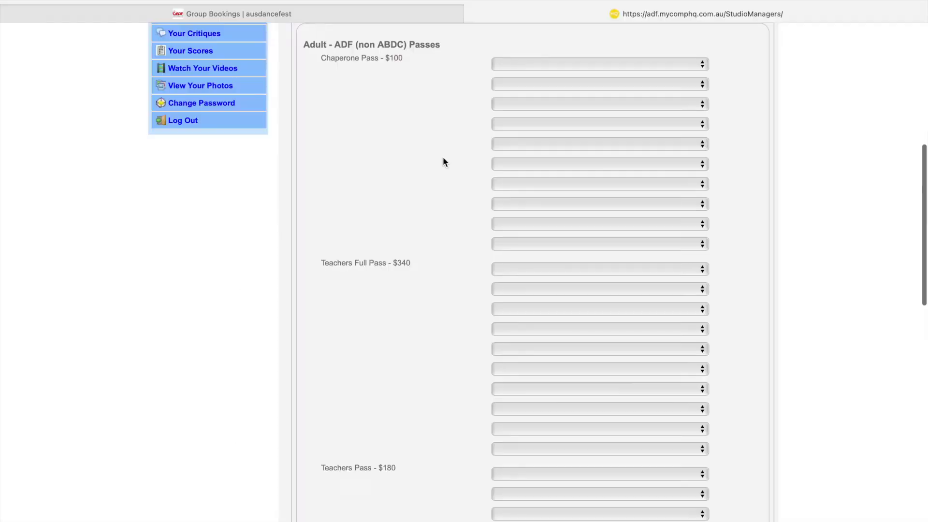
scroll(445, 162, "down", 15)
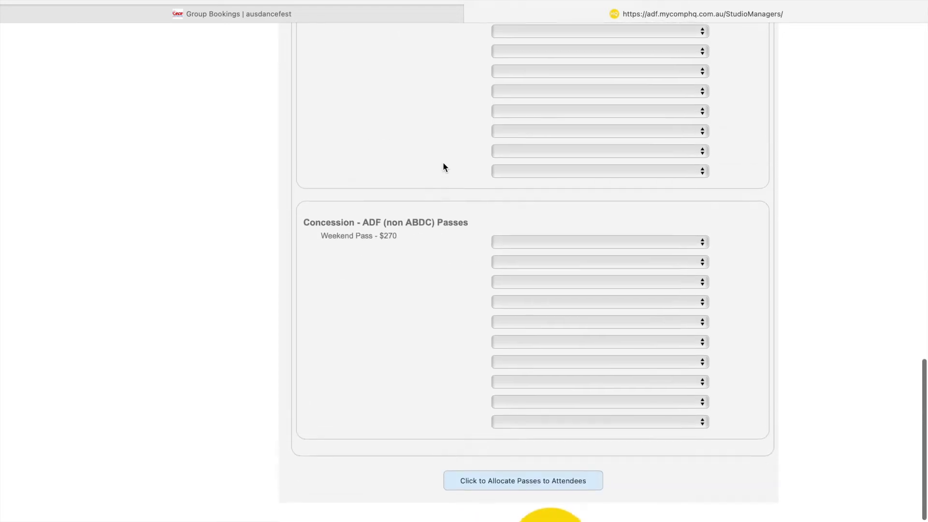
scroll(433, 234, "up", 15)
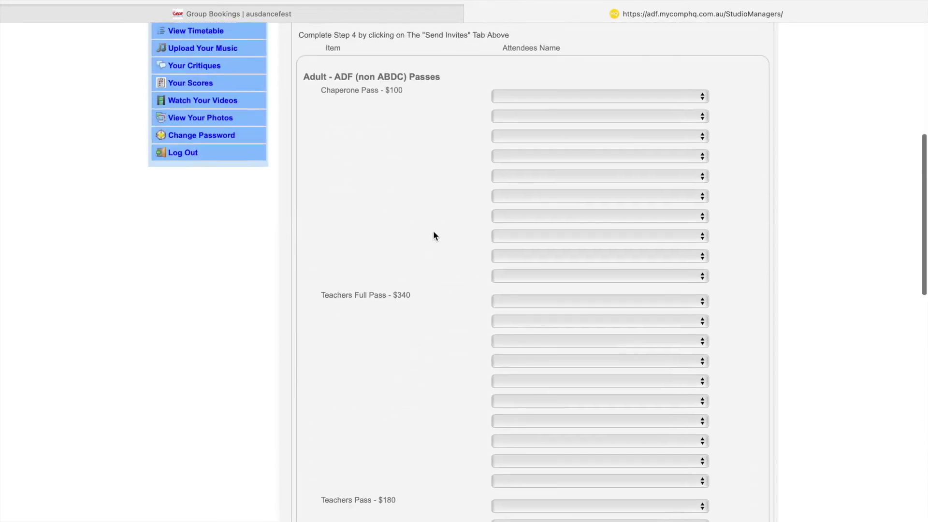
scroll(429, 224, "down", 2)
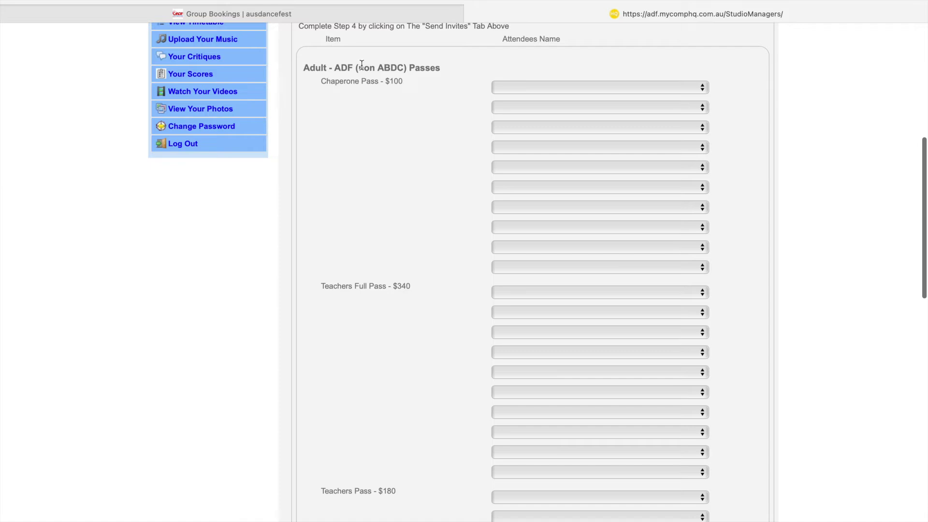
scroll(376, 81, "down", 8)
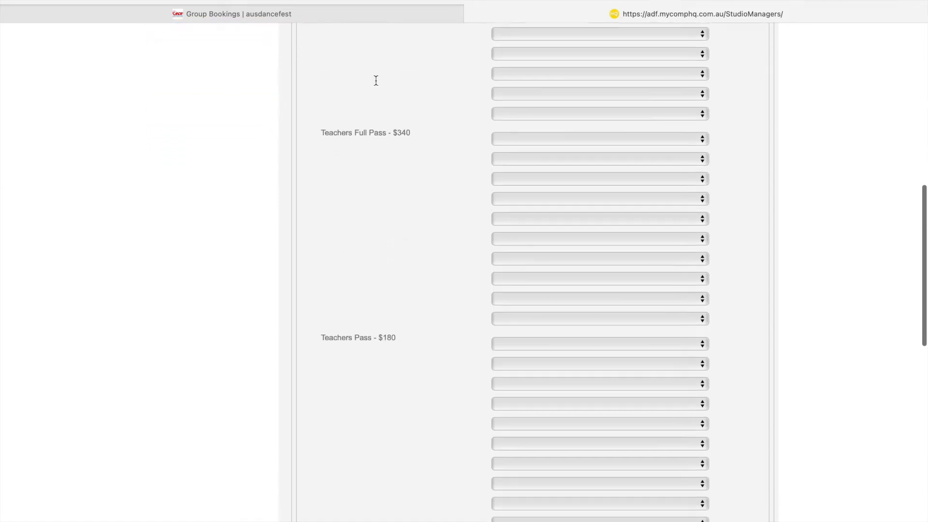
scroll(402, 121, "down", 7)
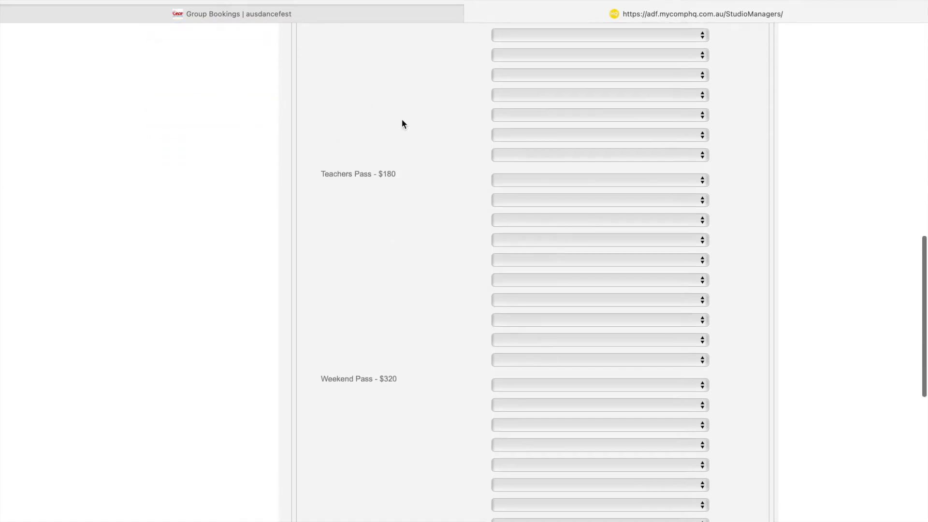
scroll(387, 319, "down", 6)
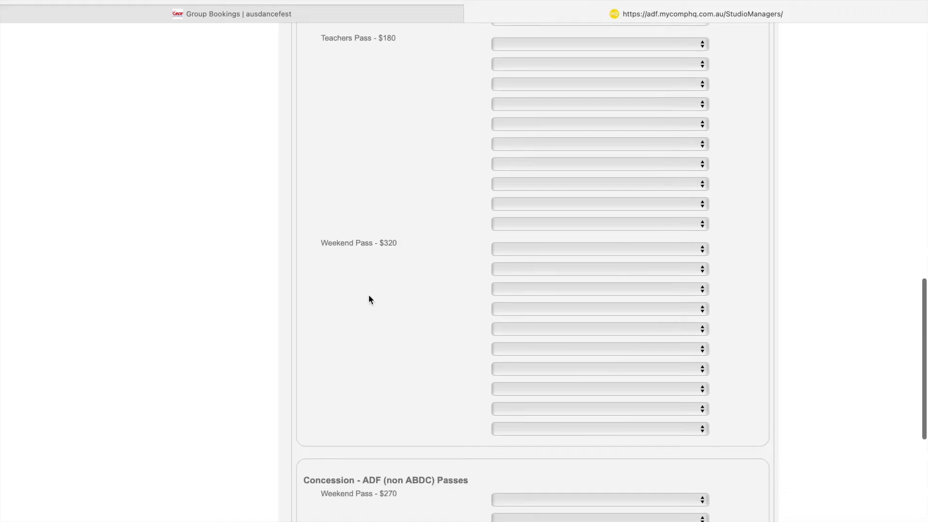
scroll(391, 347, "down", 9)
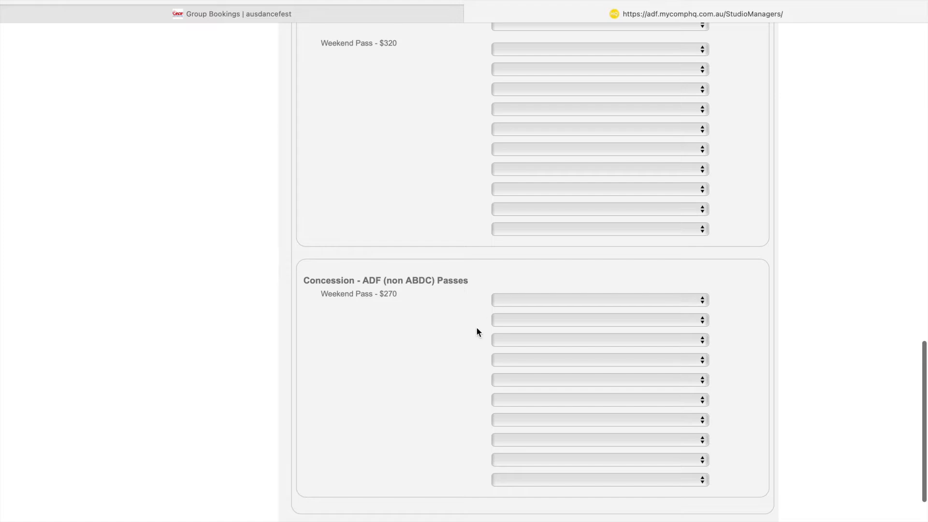
Step: Assign the first listed attendee to the first Chaperone Pass slot
scroll(463, 363, "up", 20)
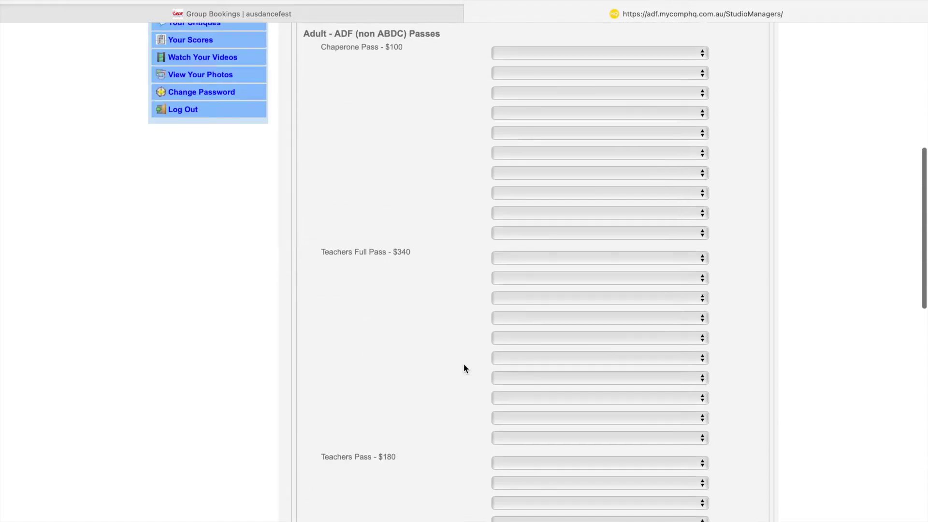
scroll(463, 368, "up", 1)
left_click(523, 76)
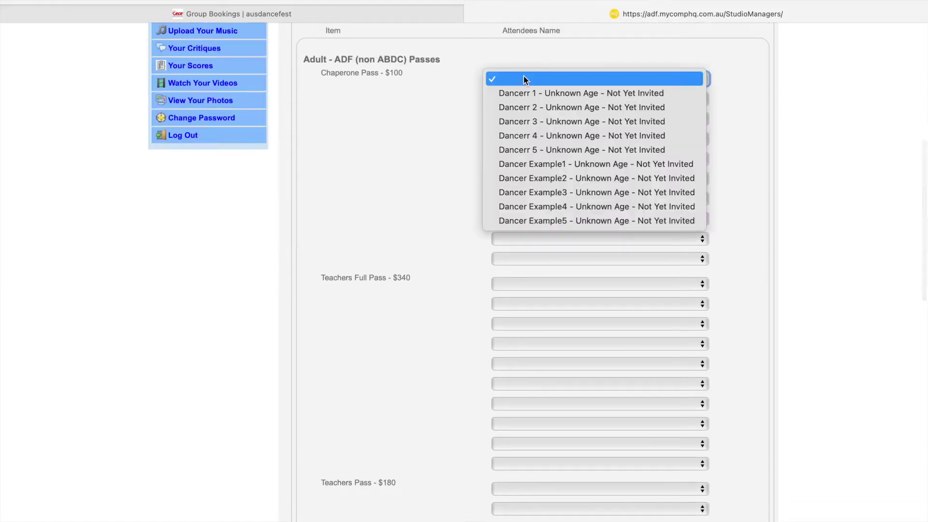
left_click(526, 92)
Step: Assign the second and third listed attendees to the first two Teachers Pass slots
scroll(484, 143, "down", 14)
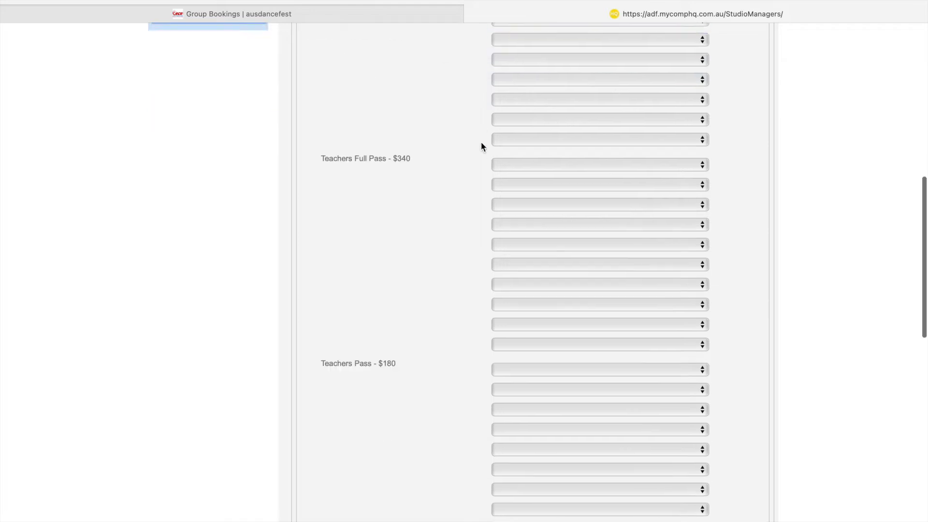
left_click(541, 180)
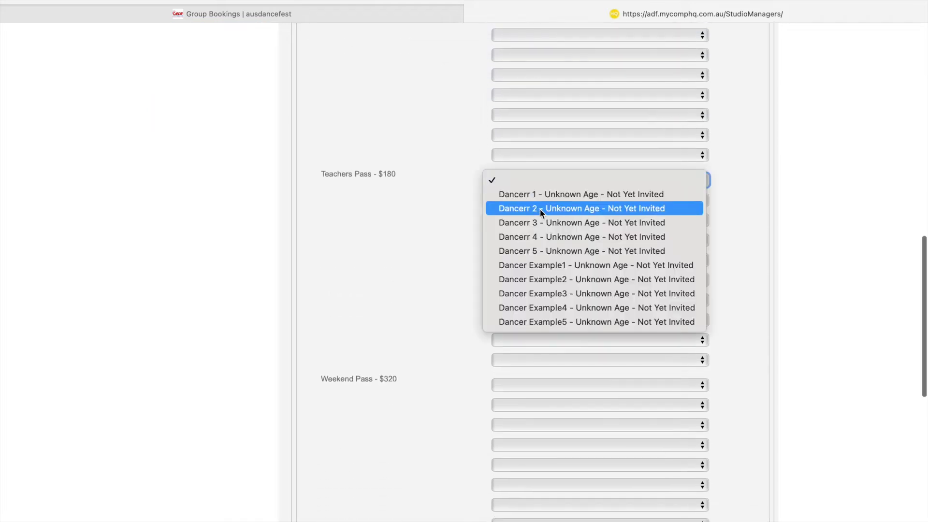
left_click(540, 208)
left_click(540, 200)
left_click(540, 243)
Step: Check the attendees selected for every pass type and submit the pass allocation
scroll(425, 344, "up", 14)
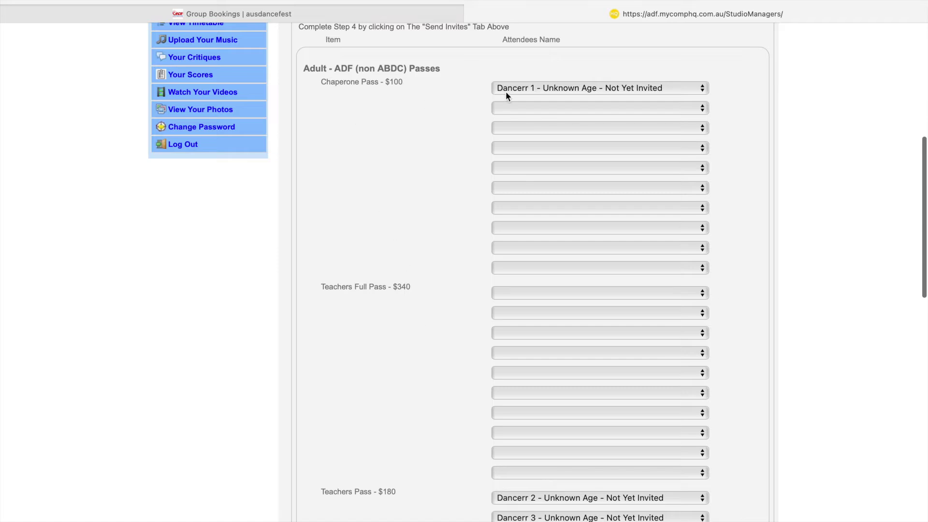
scroll(477, 176, "down", 15)
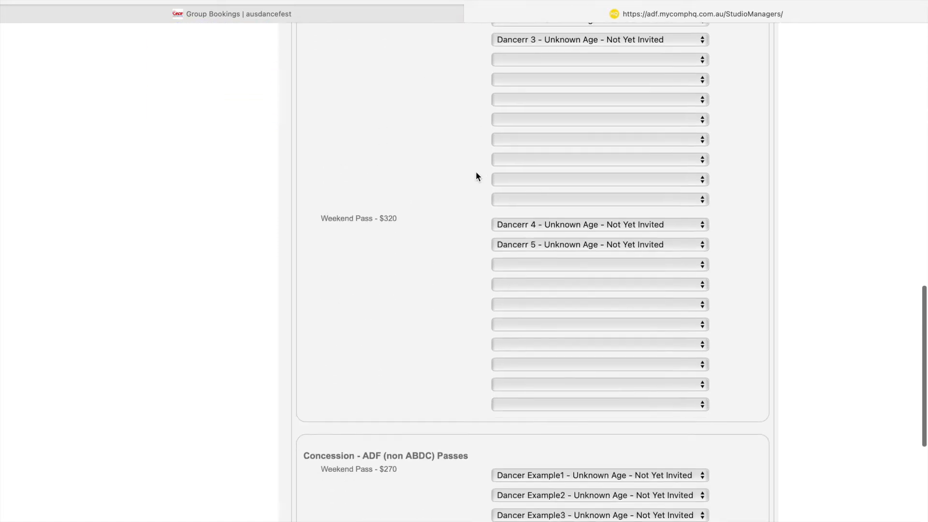
scroll(476, 176, "down", 2)
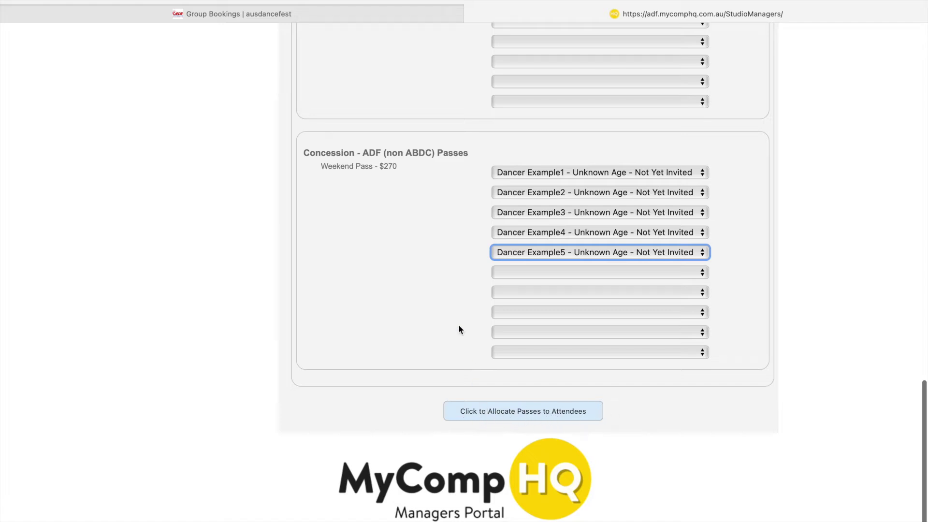
scroll(459, 328, "up", 10)
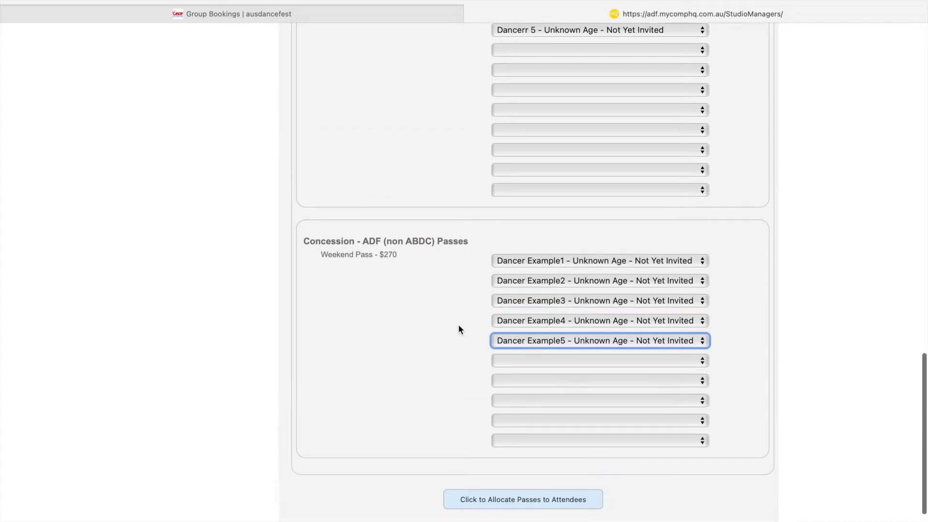
scroll(460, 330, "up", 12)
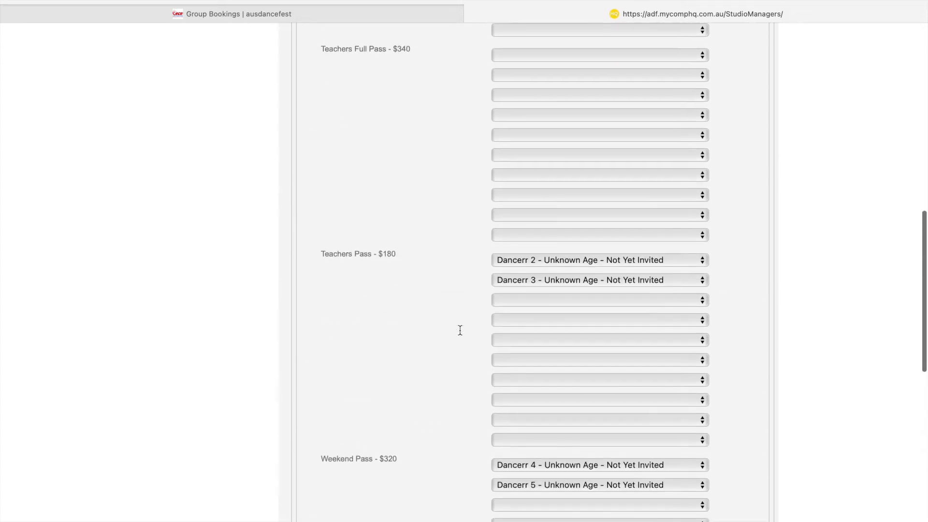
scroll(459, 329, "up", 1)
scroll(459, 329, "down", 1)
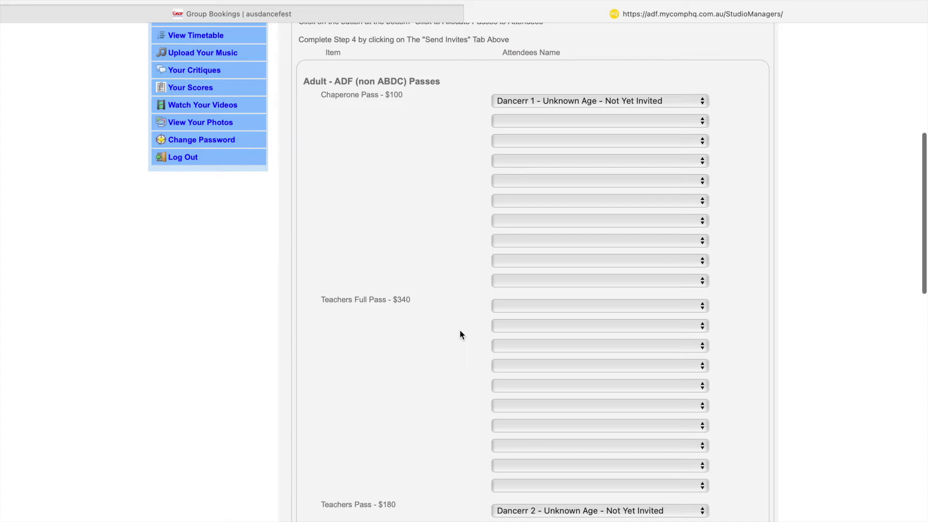
scroll(460, 334, "down", 15)
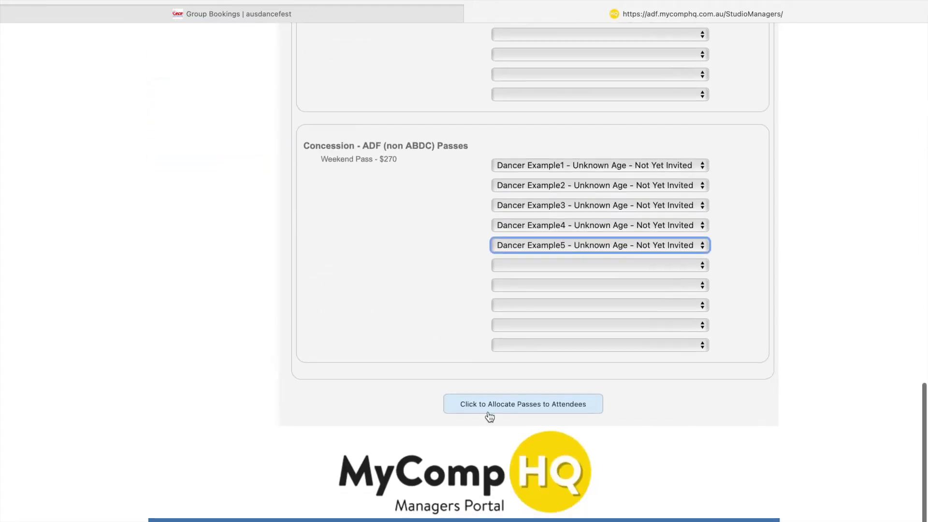
left_click(488, 410)
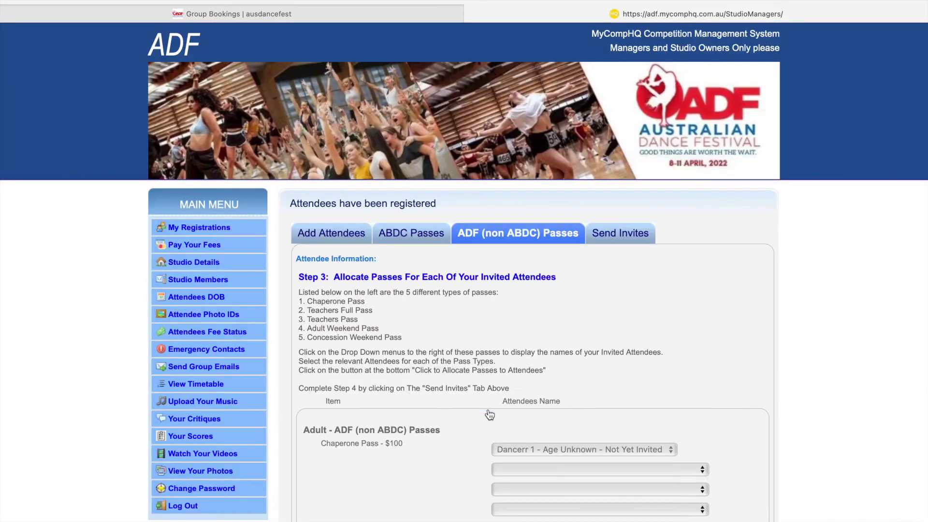
Step: Try to change the attendee on the allocated Chaperone Pass and view the attendee choices in the next free Chaperone slot
scroll(490, 415, "down", 14)
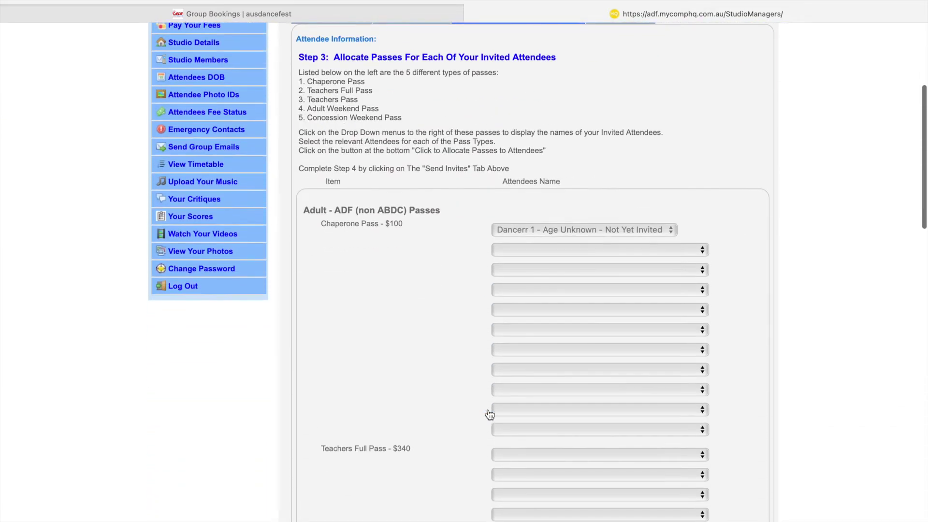
scroll(490, 415, "up", 3)
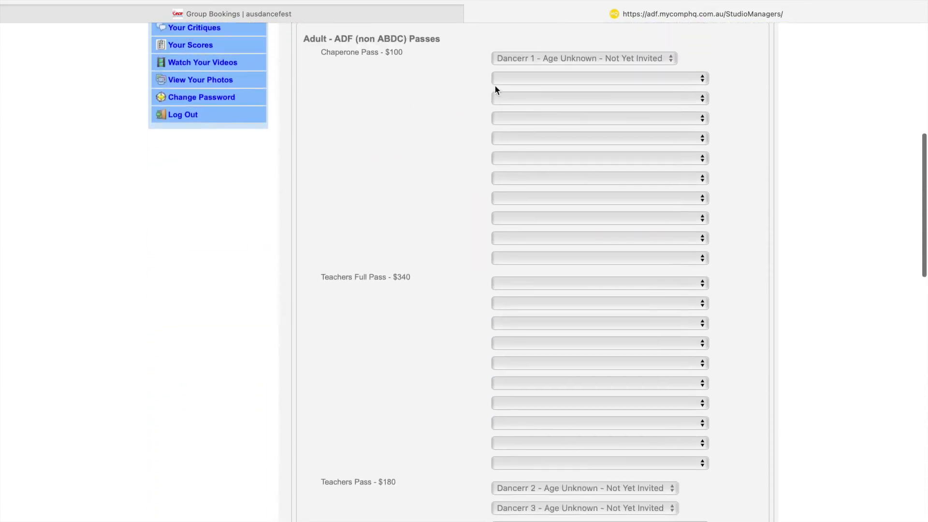
left_click(527, 58)
left_click(480, 76)
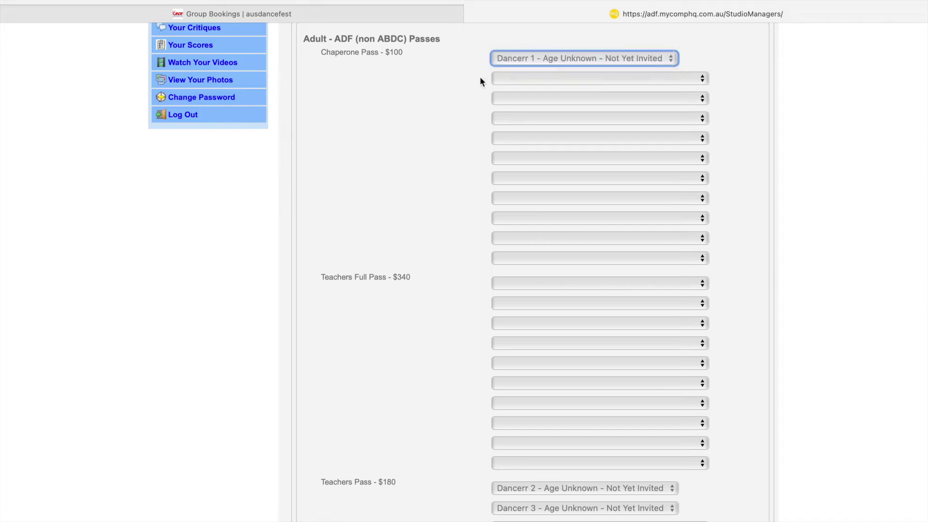
scroll(480, 77, "down", 7)
scroll(480, 78, "up", 9)
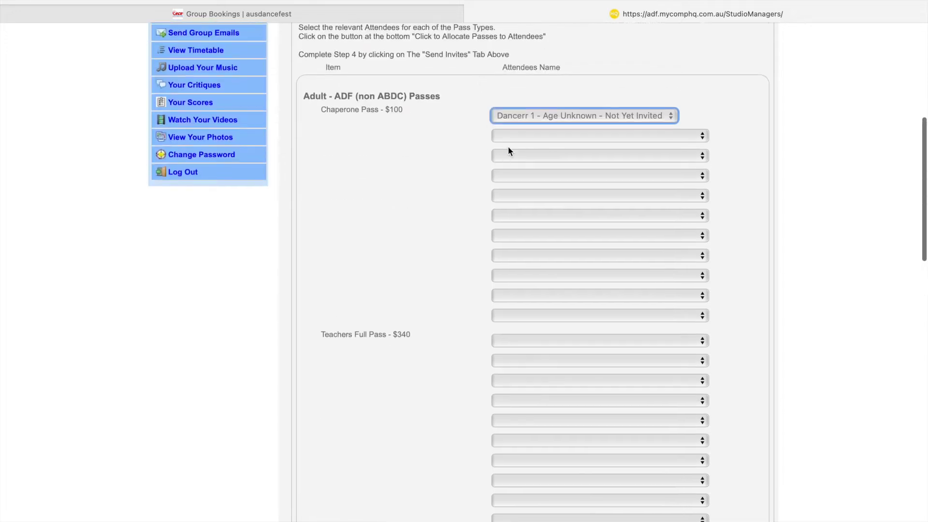
left_click(514, 135)
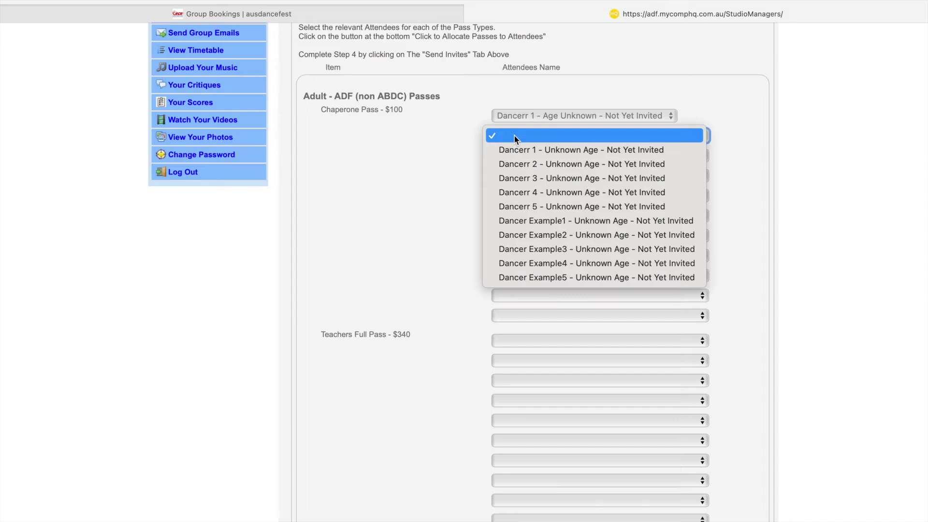
left_click(514, 135)
Step: Try to change the attendee on the first allocated concession Weekend Pass
scroll(458, 166, "down", 8)
scroll(459, 170, "down", 20)
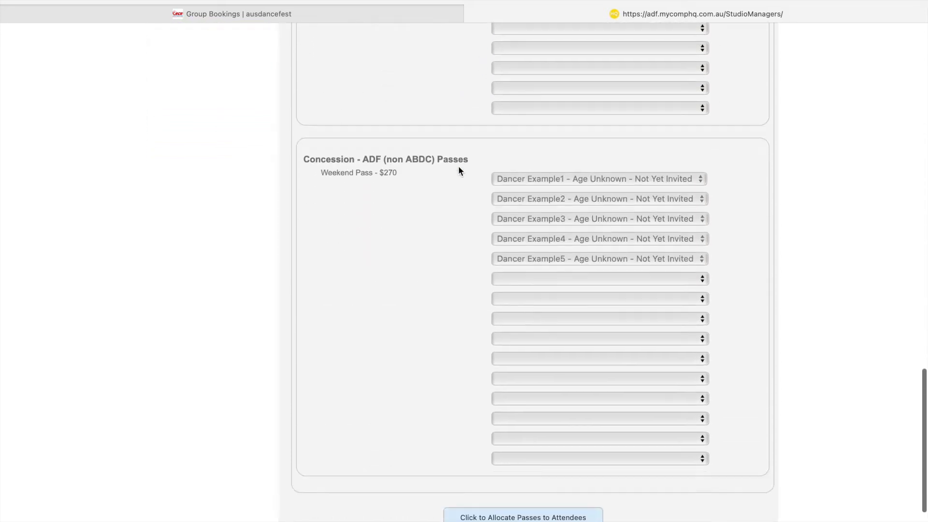
left_click(518, 183)
left_click(518, 181)
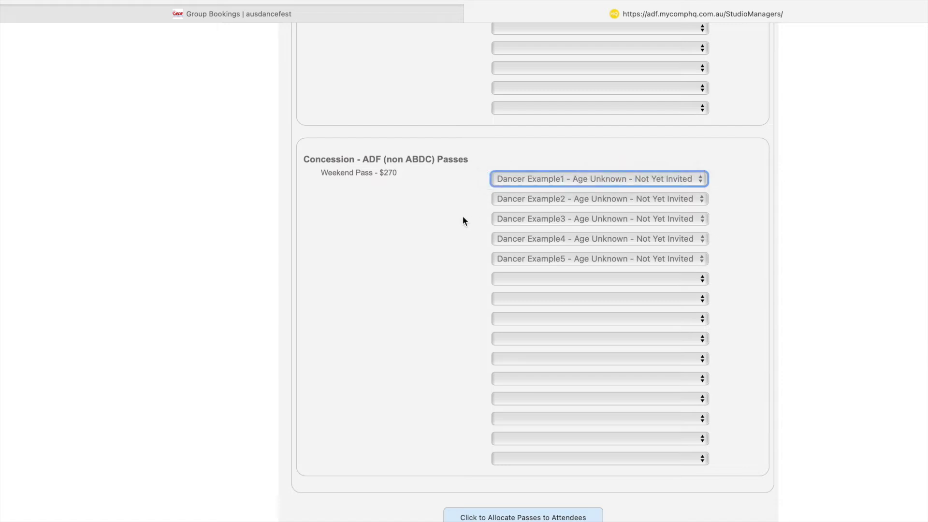
Step: Open the Send Invites step and review its instructions and the list of pending attendees
scroll(462, 215, "down", 4)
scroll(463, 215, "up", 20)
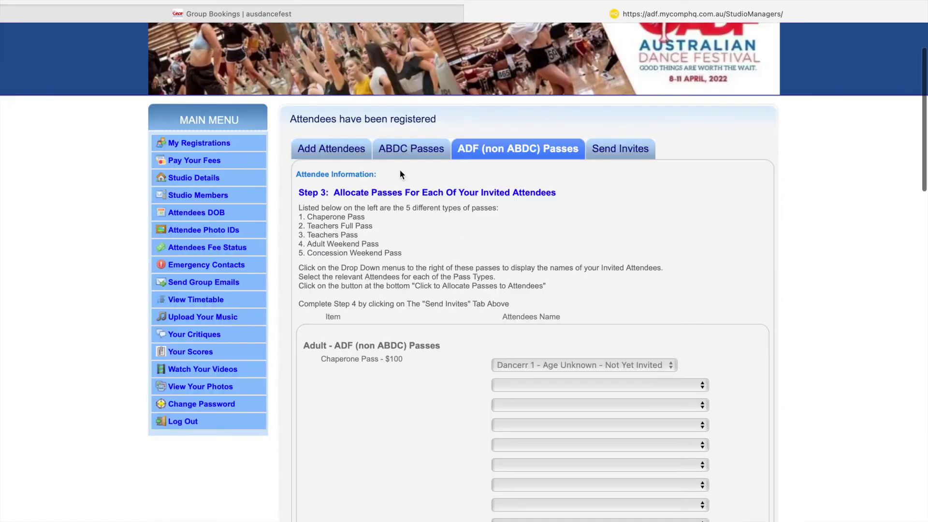
left_click(618, 150)
scroll(592, 306, "down", 3)
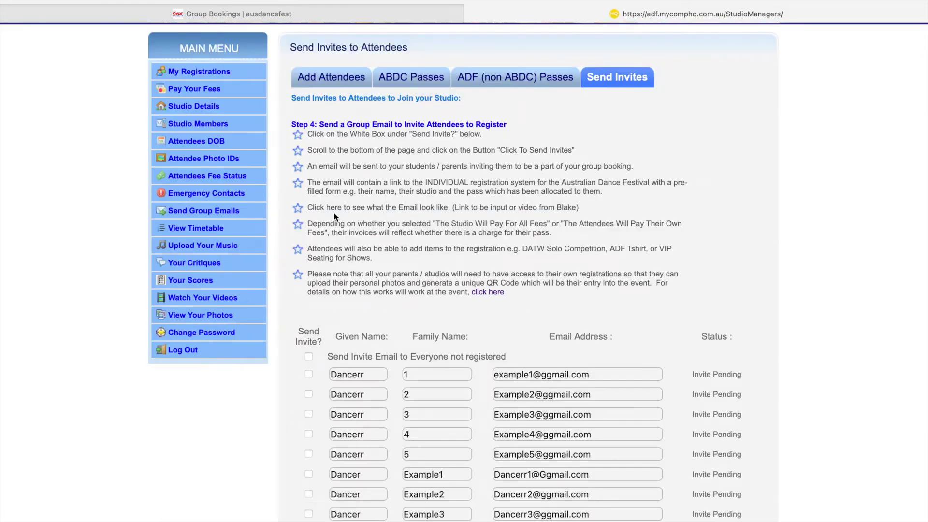
scroll(318, 395, "down", 1)
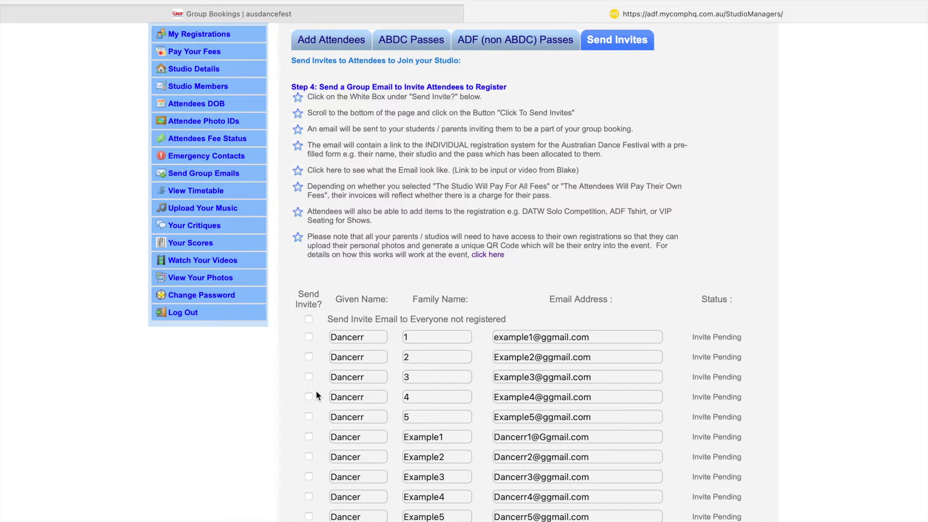
scroll(317, 394, "down", 3)
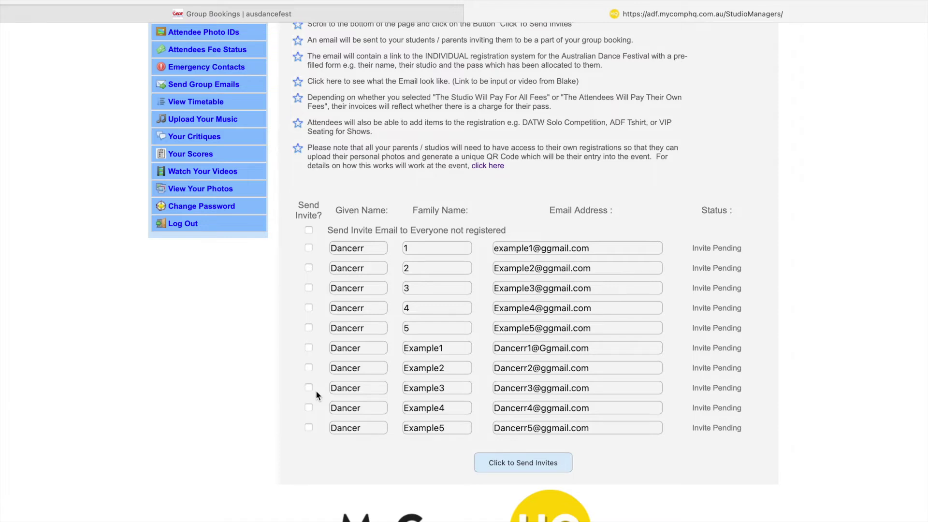
scroll(316, 395, "up", 4)
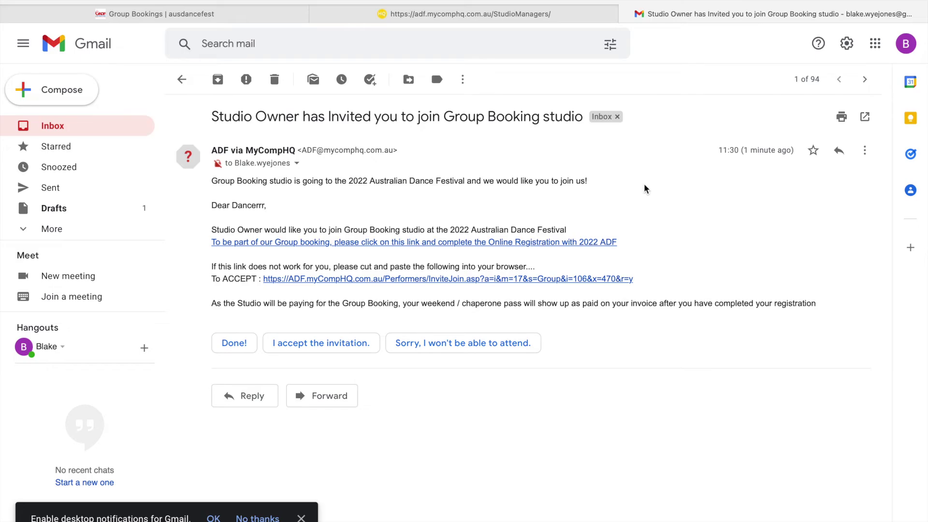
Step: Close the sample invitation email, select everyone not registered and send them the invites
key("super+w")
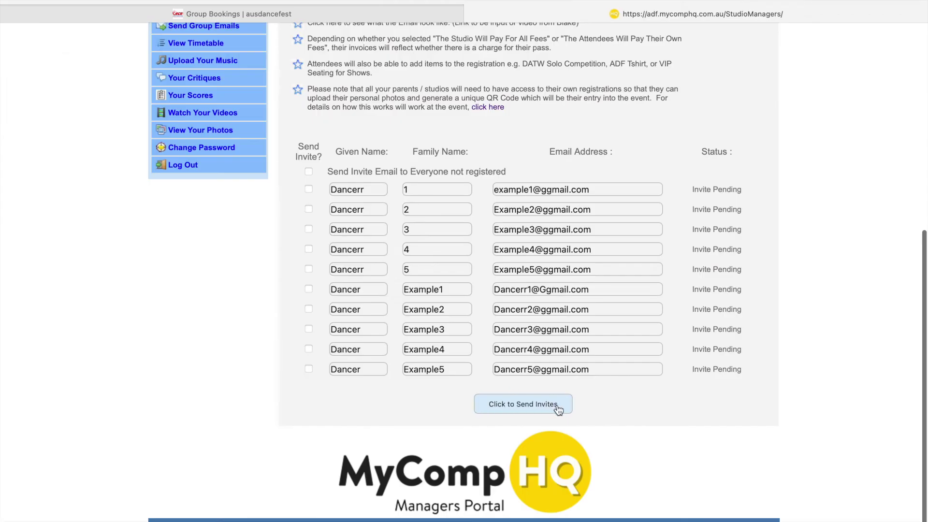
left_click(308, 173)
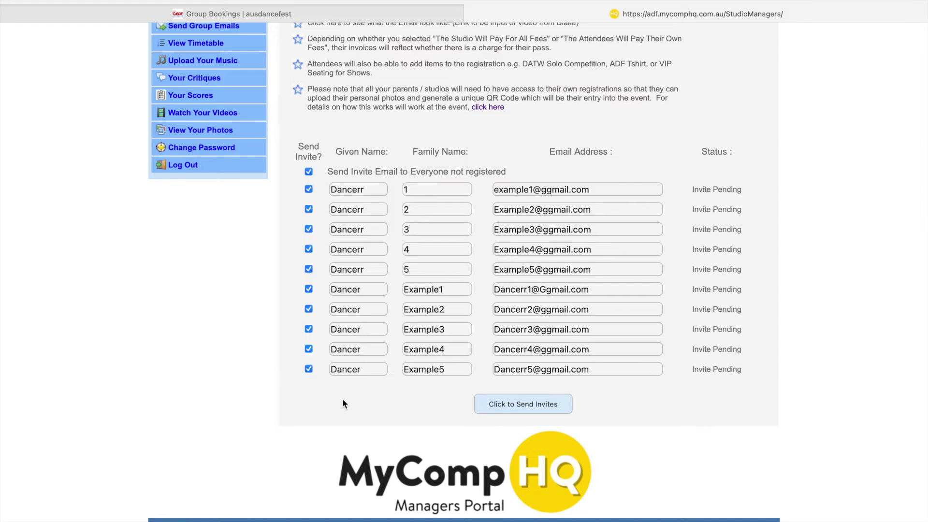
left_click(522, 405)
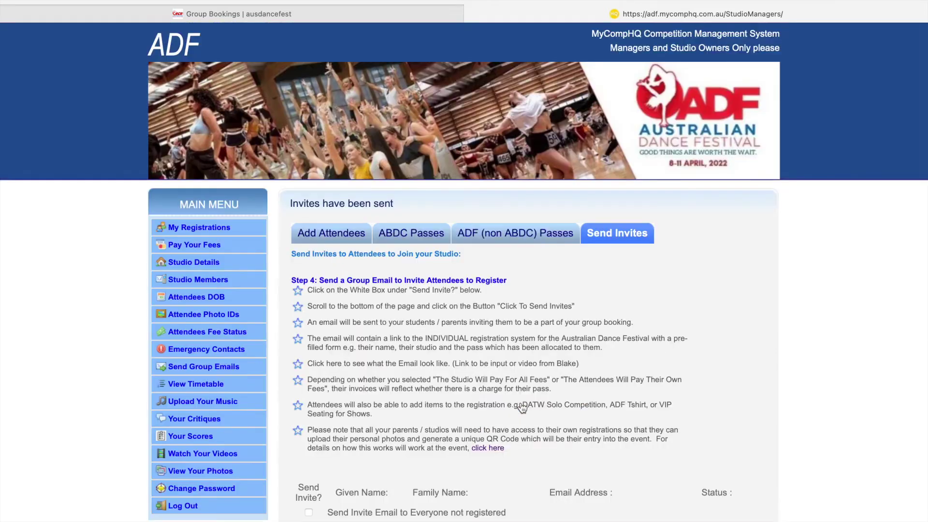
scroll(522, 408, "down", 6)
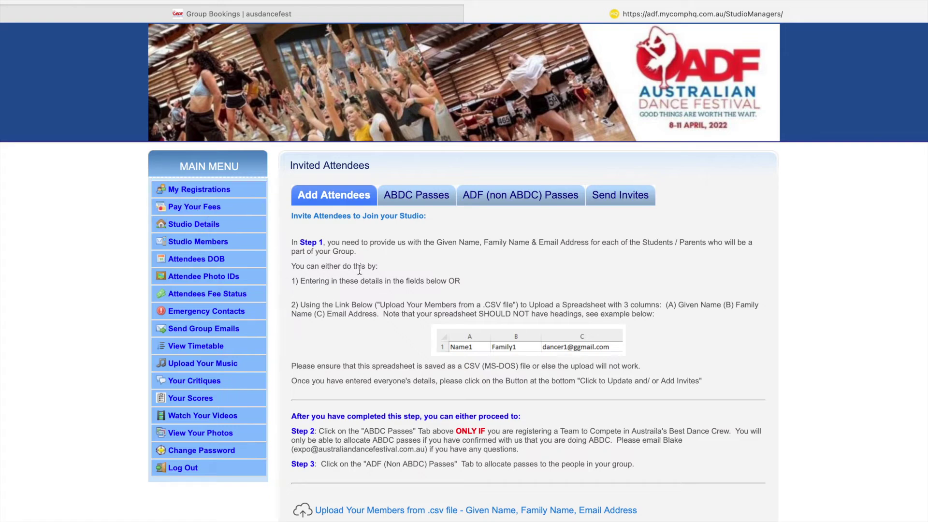
Step: Open the outstanding ADF Group Booking Fees invoice and review its pass charges and payment options
left_click(207, 209)
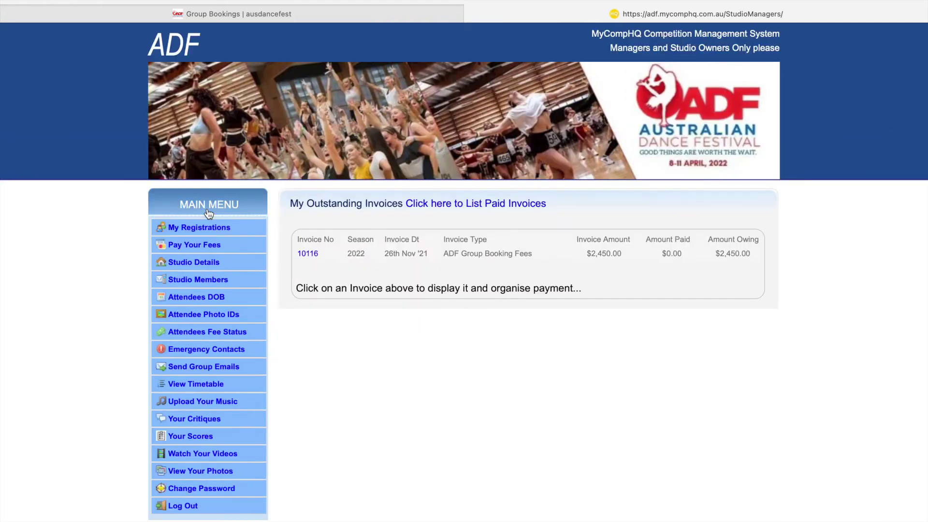
scroll(419, 379, "down", 1)
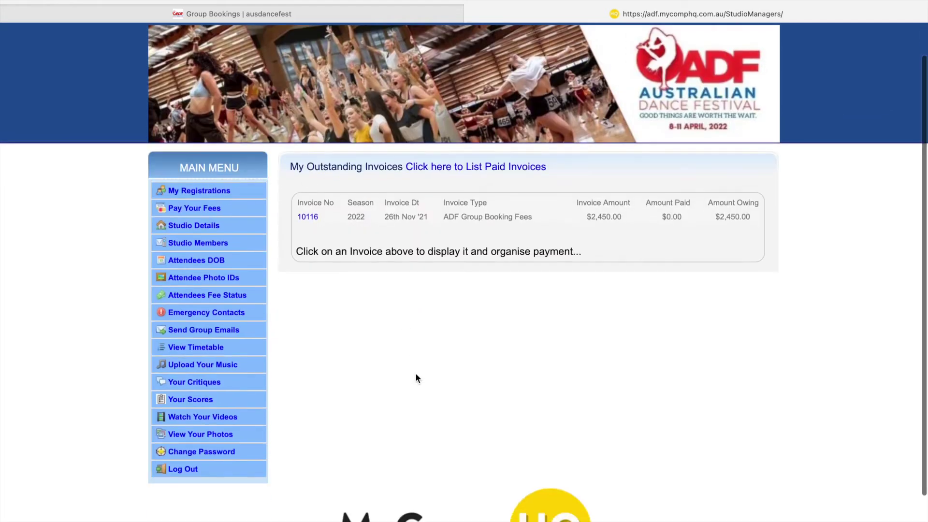
left_click(307, 217)
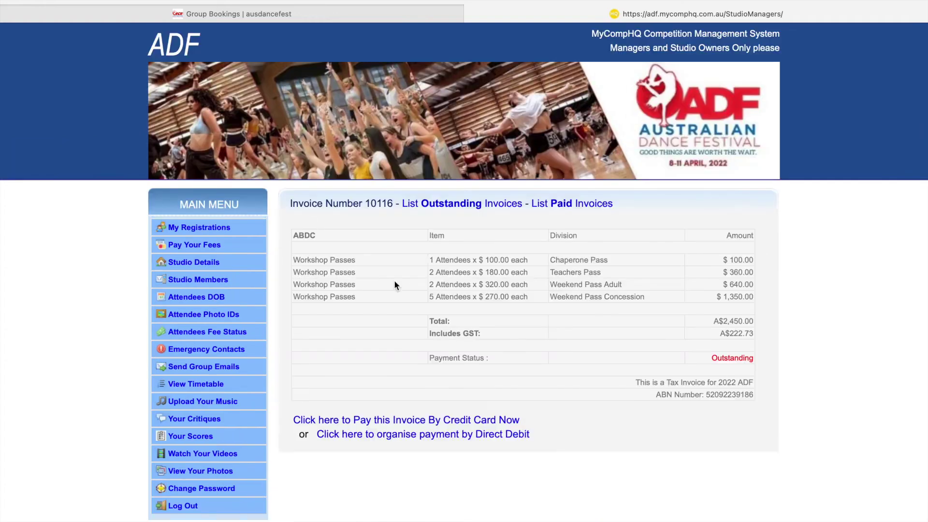
scroll(394, 283, "down", 1)
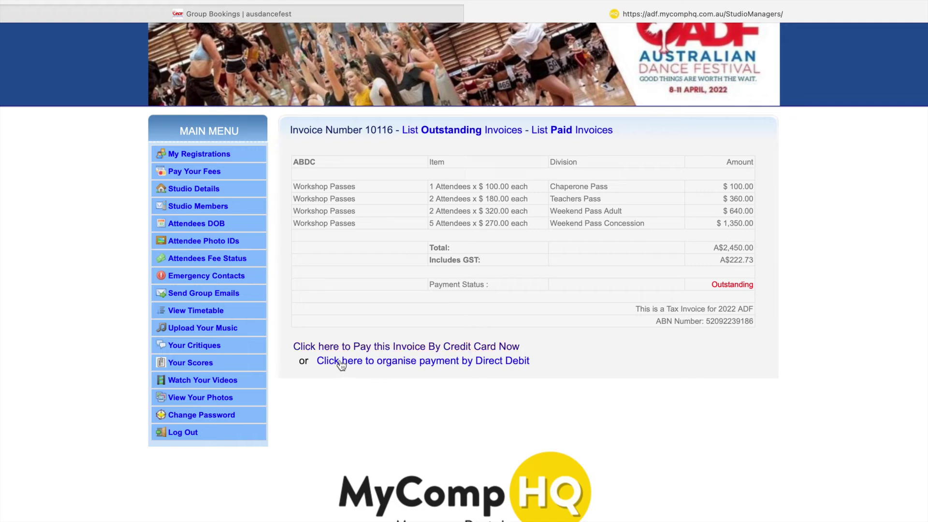
Step: Organise payment of the group booking invoice by Direct Debit and review the payment instructions
left_click(478, 366)
scroll(478, 367, "down", 2)
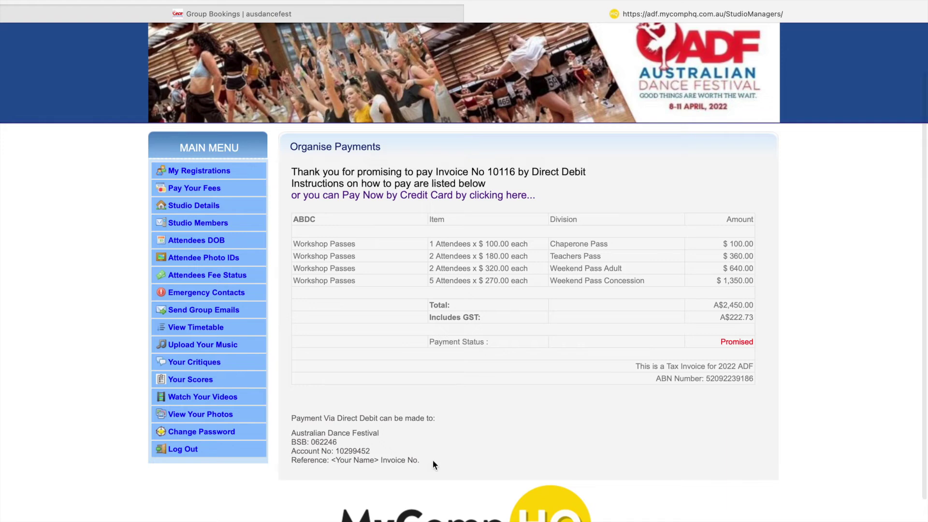
scroll(433, 461, "up", 1)
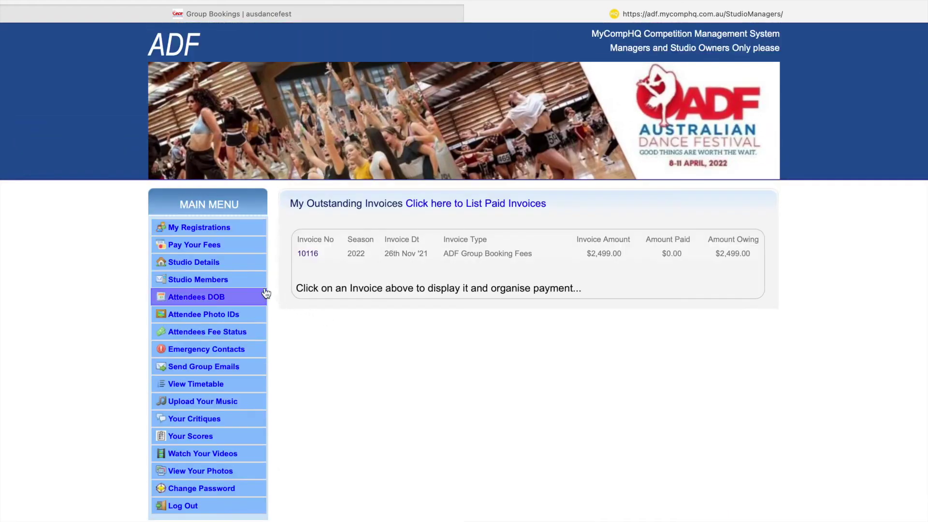
Step: View the pages for studio details, studio members, attendees' dates of birth, fee status and emergency contacts
left_click(192, 267)
left_click(205, 283)
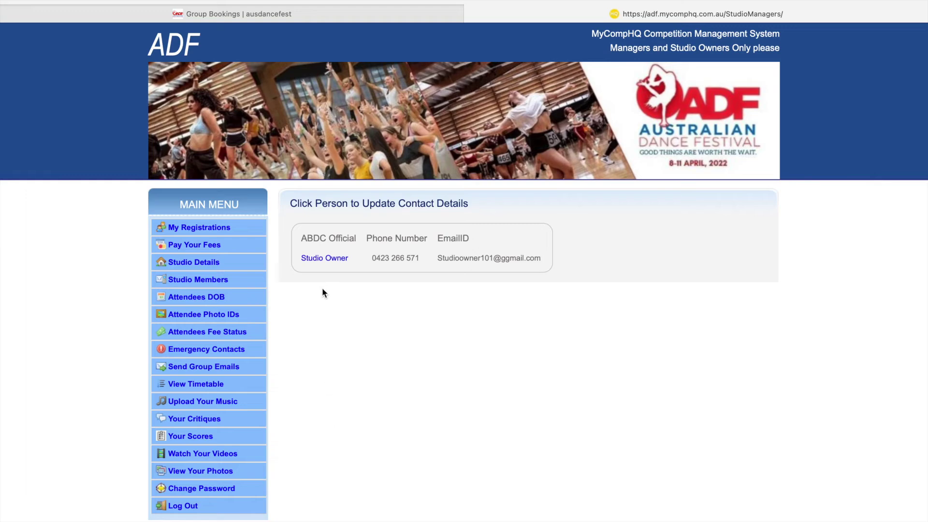
left_click(191, 301)
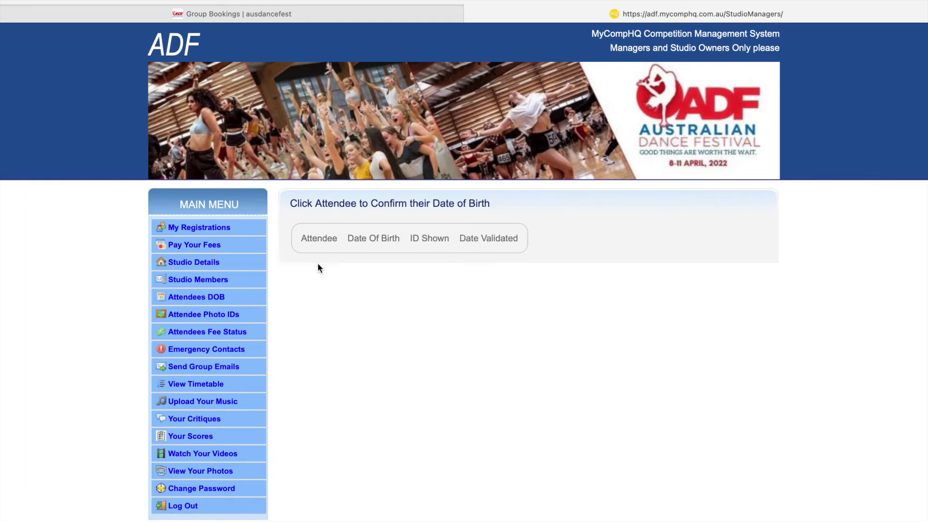
scroll(203, 266, "down", 3)
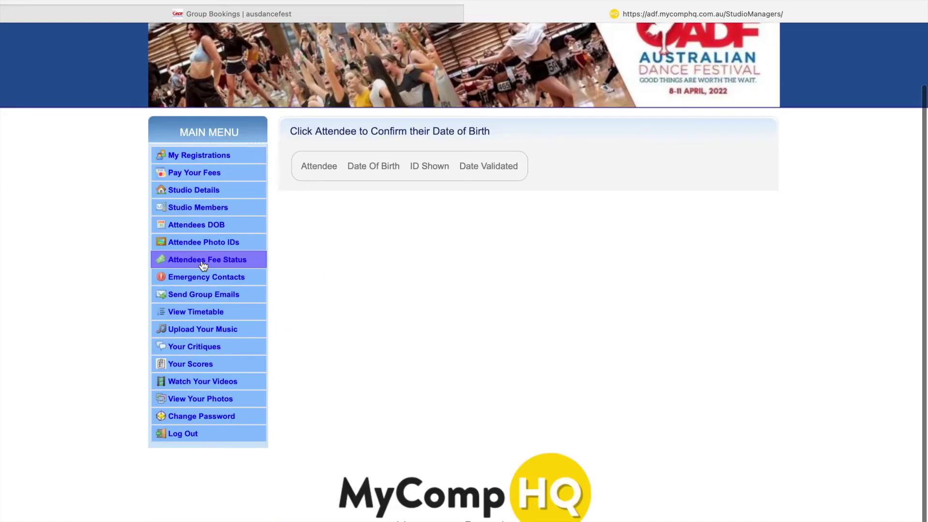
left_click(202, 264)
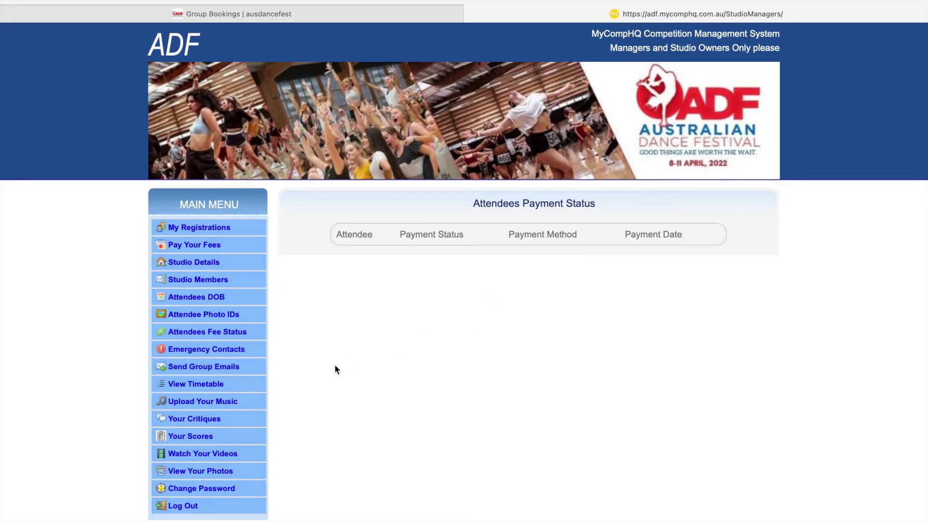
left_click(252, 356)
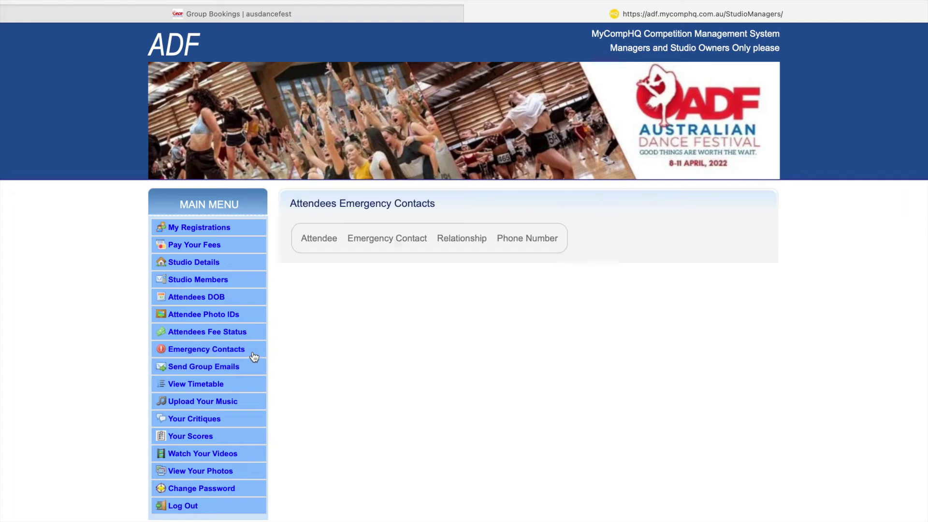
scroll(285, 356, "down", 3)
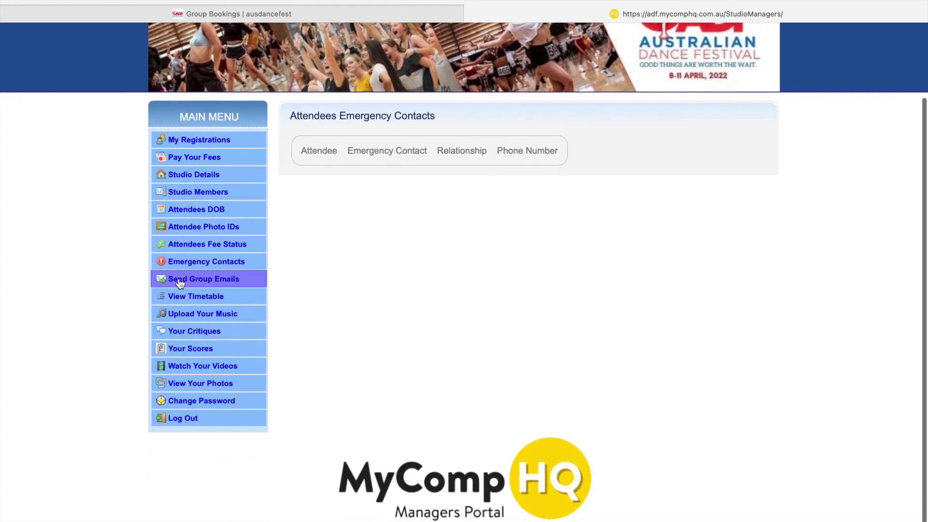
Step: Open a new group email form and examine the target audience choices
left_click(207, 284)
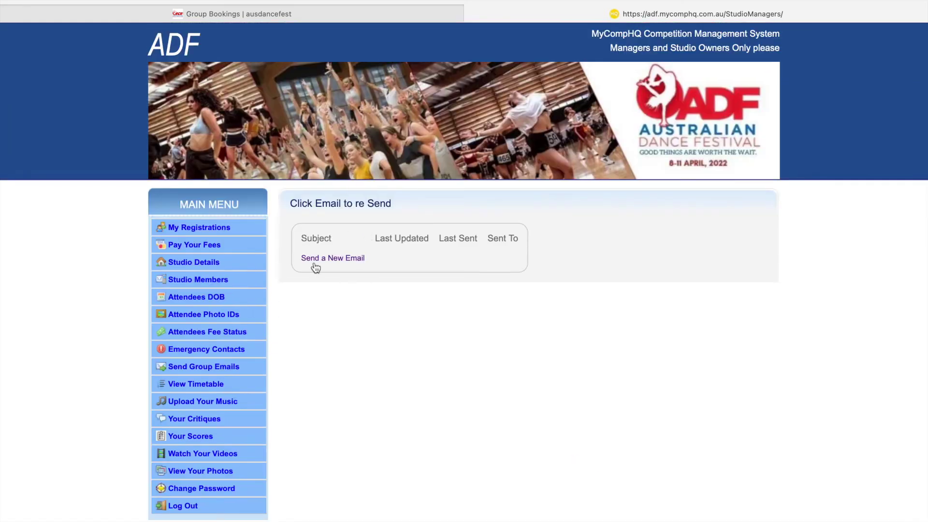
left_click(334, 260)
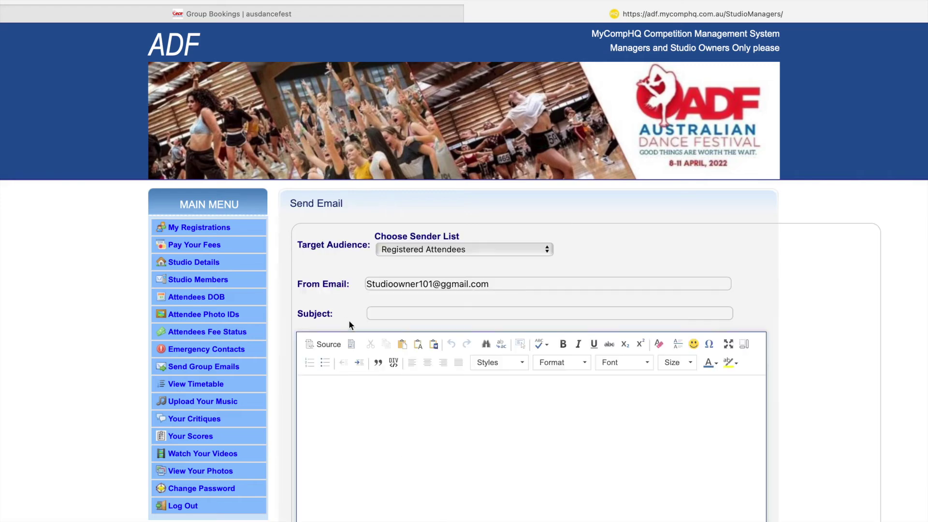
scroll(349, 320, "down", 3)
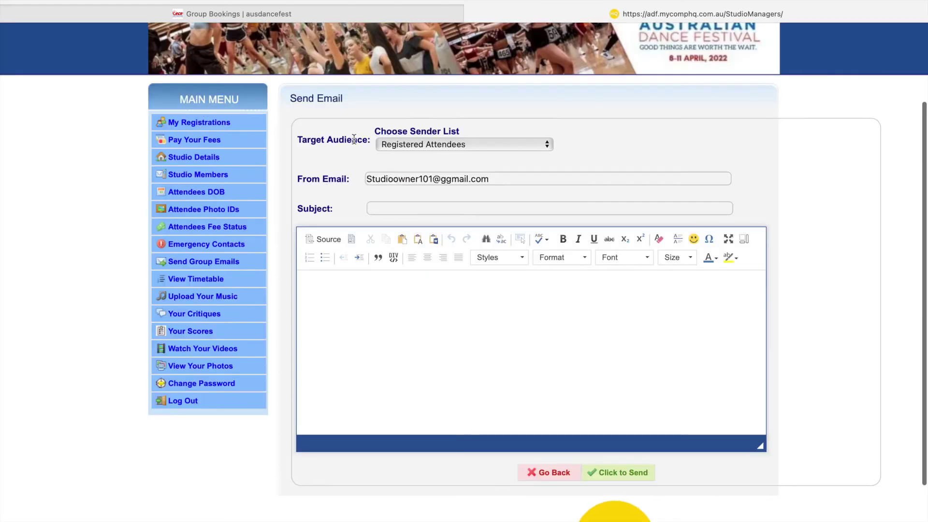
left_click(467, 144)
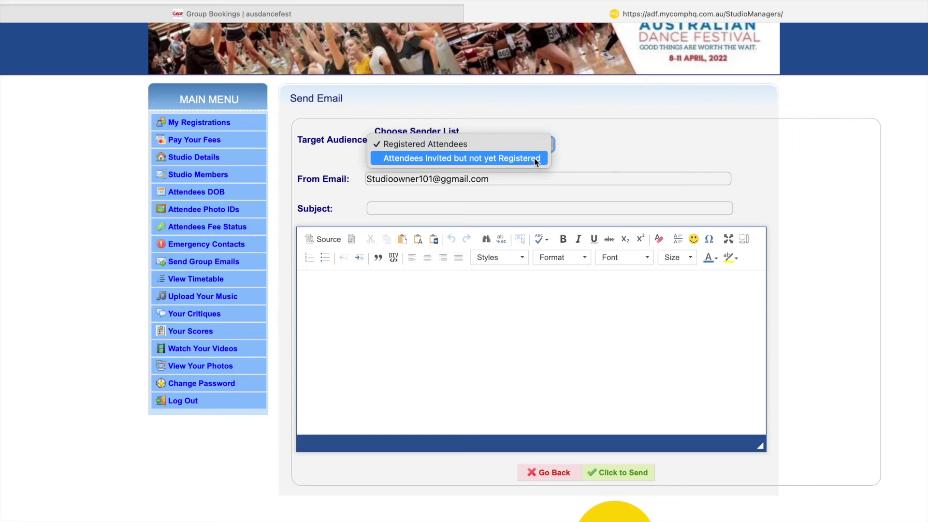
left_click(563, 157)
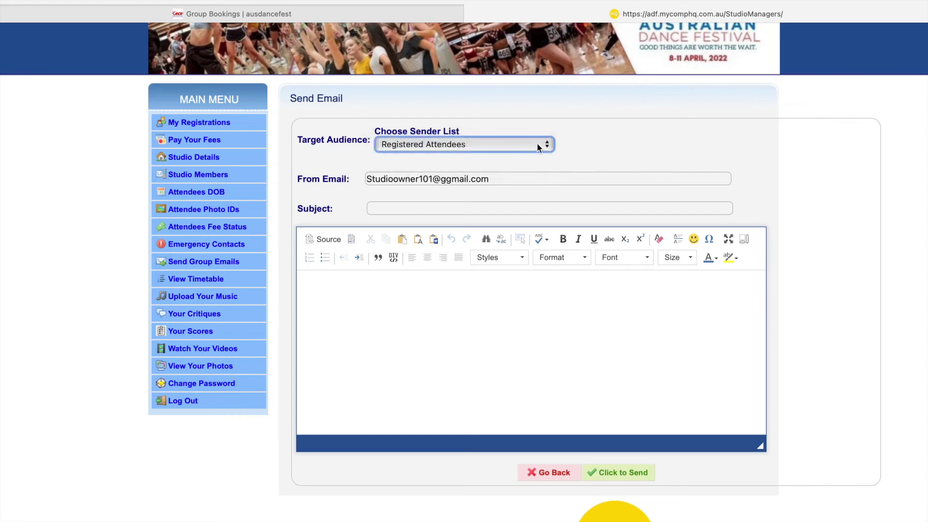
left_click(538, 145)
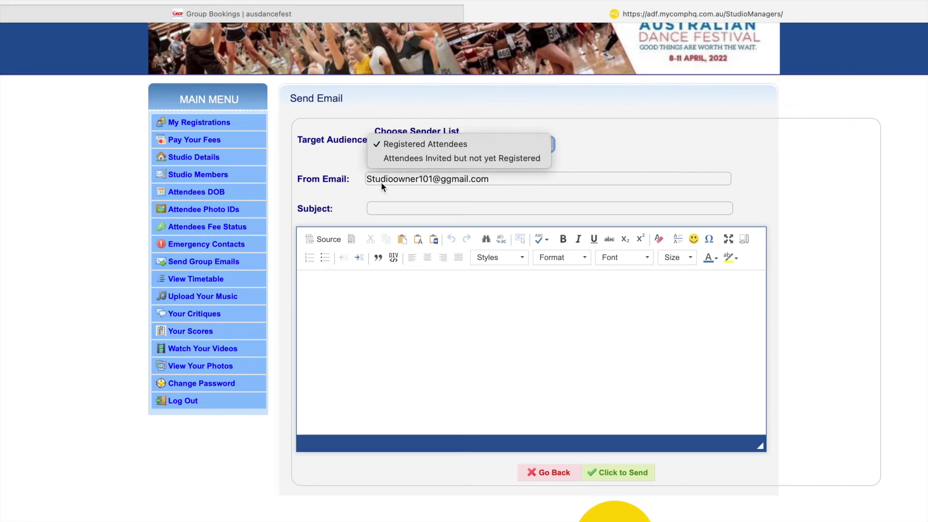
Step: Enter Compose as the group email's subject and choose Registered Attendees as its target audience
left_click(538, 207)
scroll(538, 207, "down", 2)
type("Compose")
key("shift+Tab")
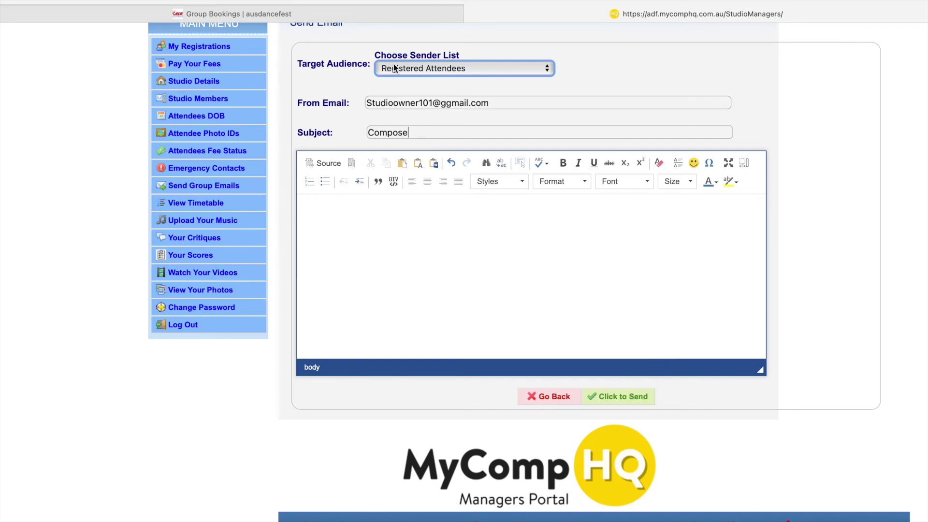
left_click(432, 72)
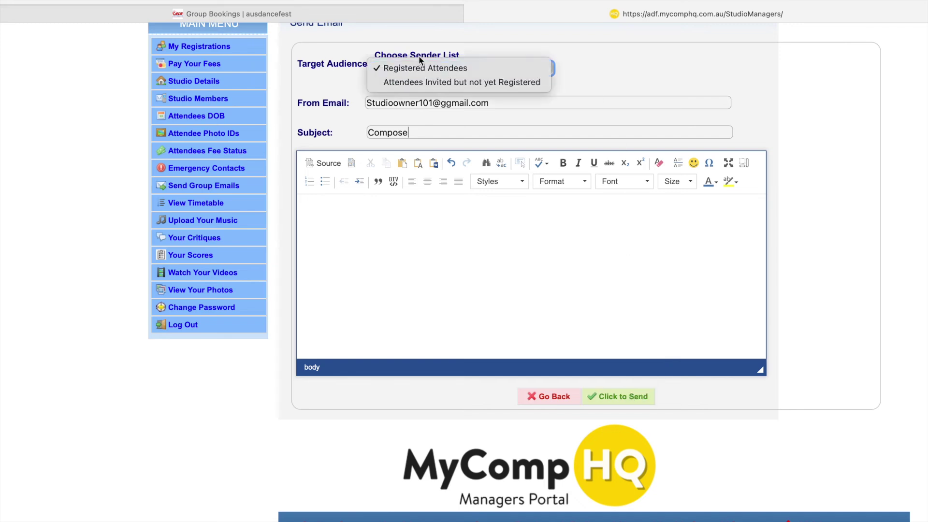
left_click(453, 69)
scroll(454, 68, "up", 2)
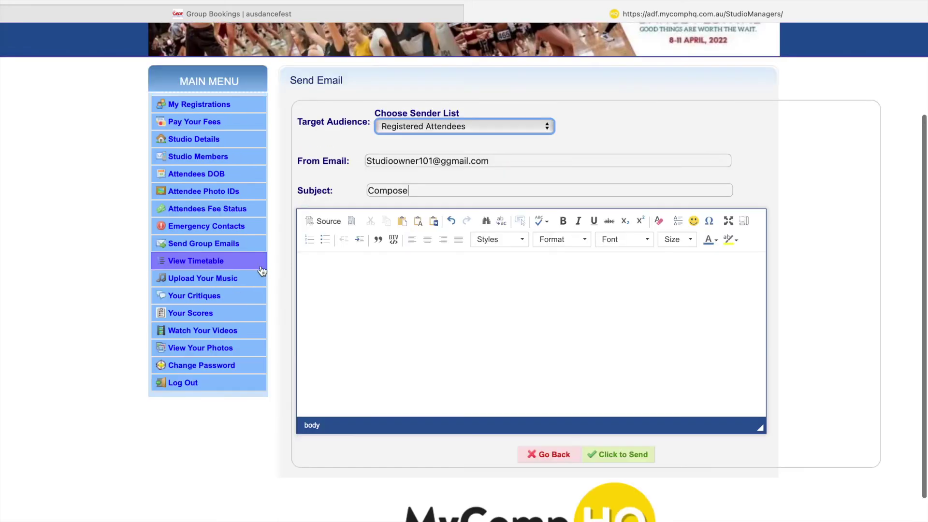
Step: View the event timetable and filter it by Hall of Legends, Main Arena and Netball Showcourt in turn
left_click(219, 263)
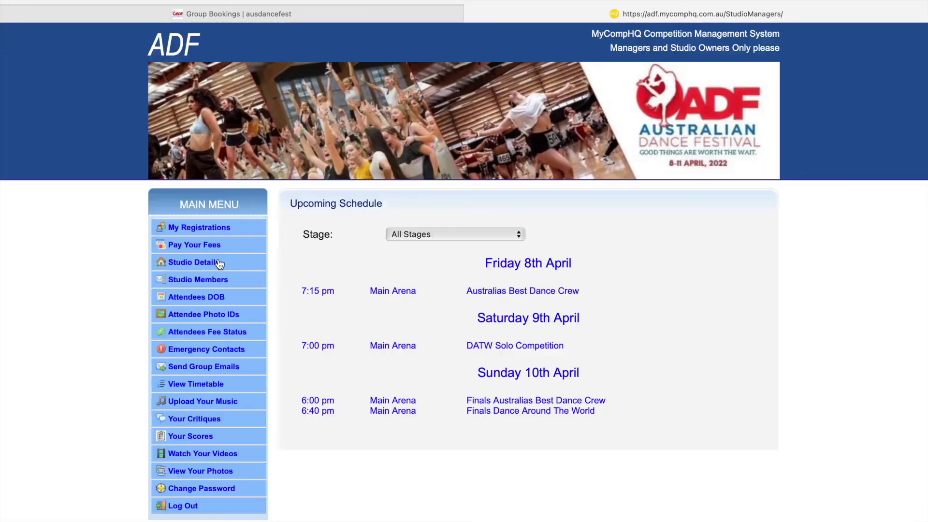
scroll(417, 332, "down", 3)
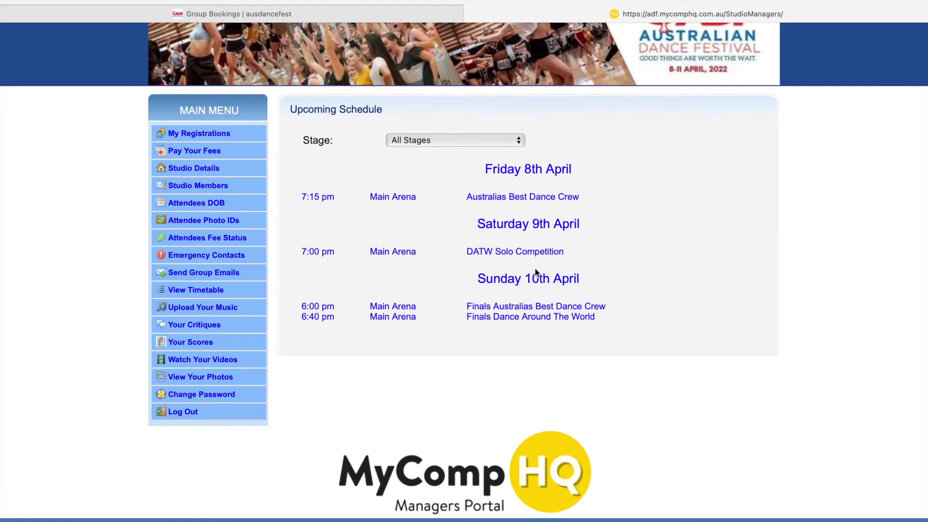
left_click(480, 140)
left_click(480, 154)
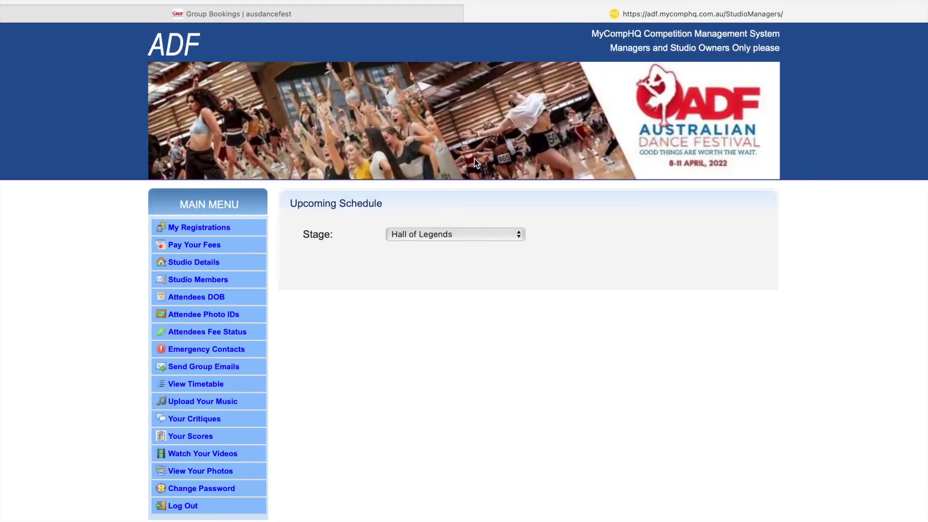
left_click(456, 233)
left_click(456, 253)
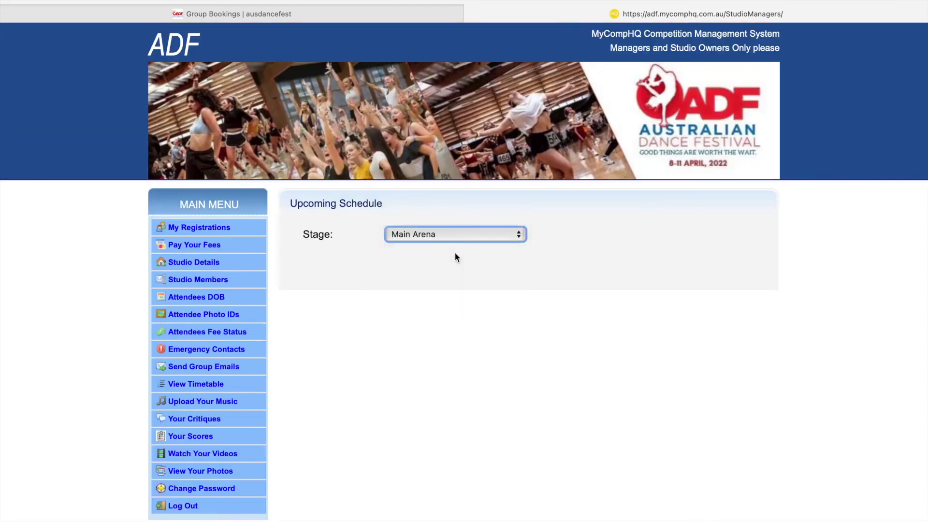
left_click(457, 233)
left_click(460, 262)
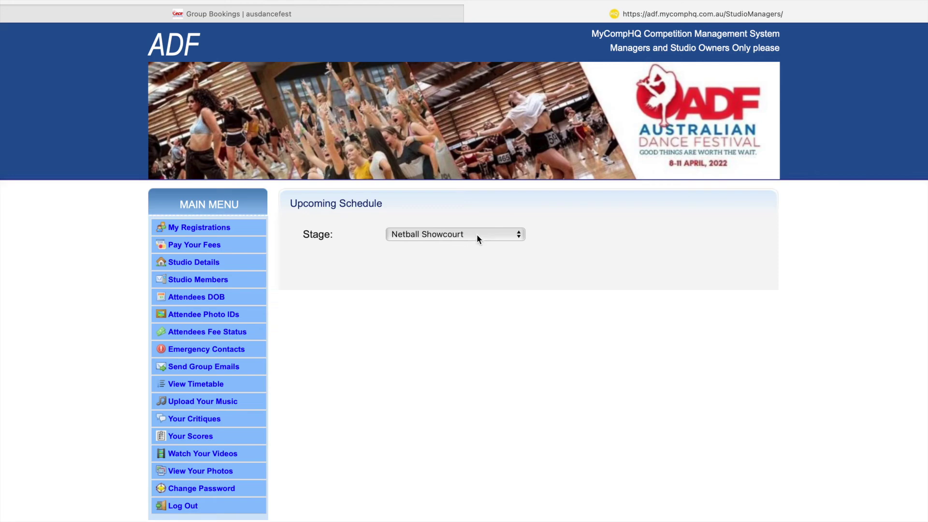
Step: Filter the upcoming schedule by the Hall of Legends stage
left_click(476, 234)
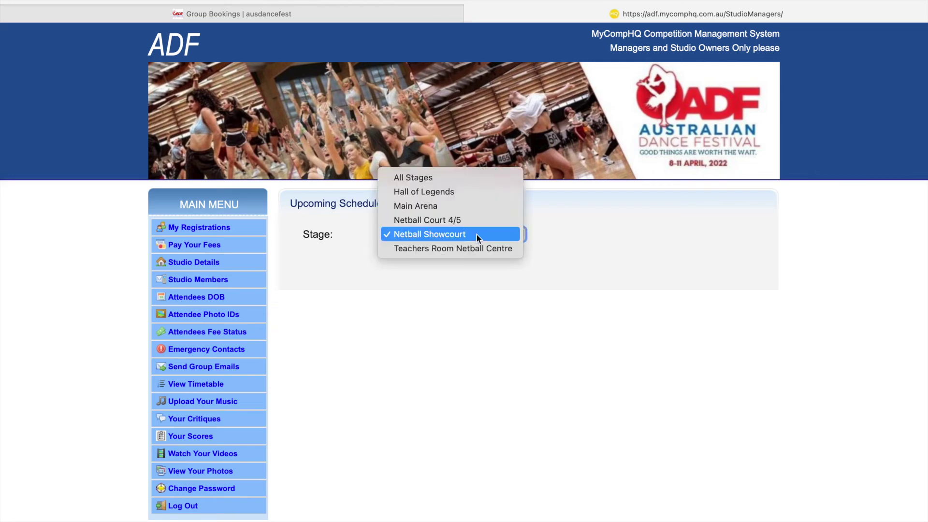
left_click(483, 192)
scroll(290, 290, "down", 3)
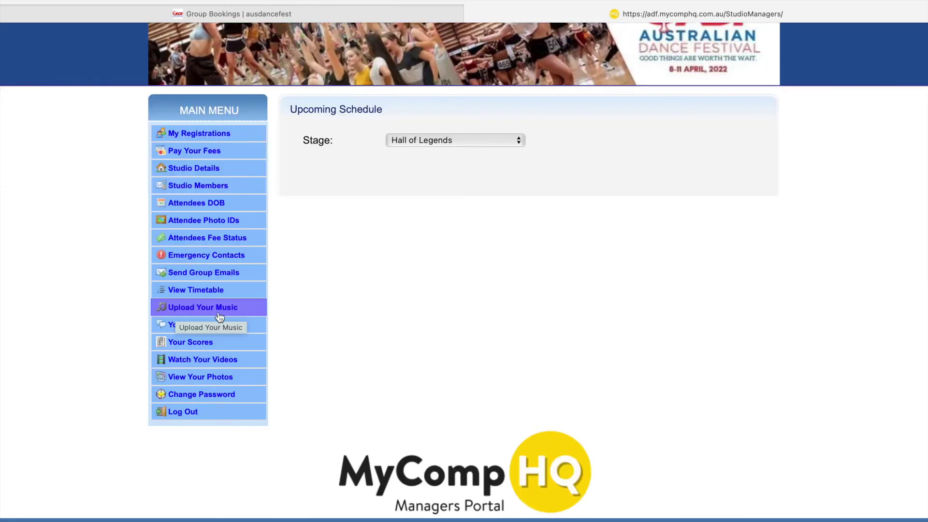
Step: View the music upload page and examine its Solos and ABDCs sections
left_click(219, 314)
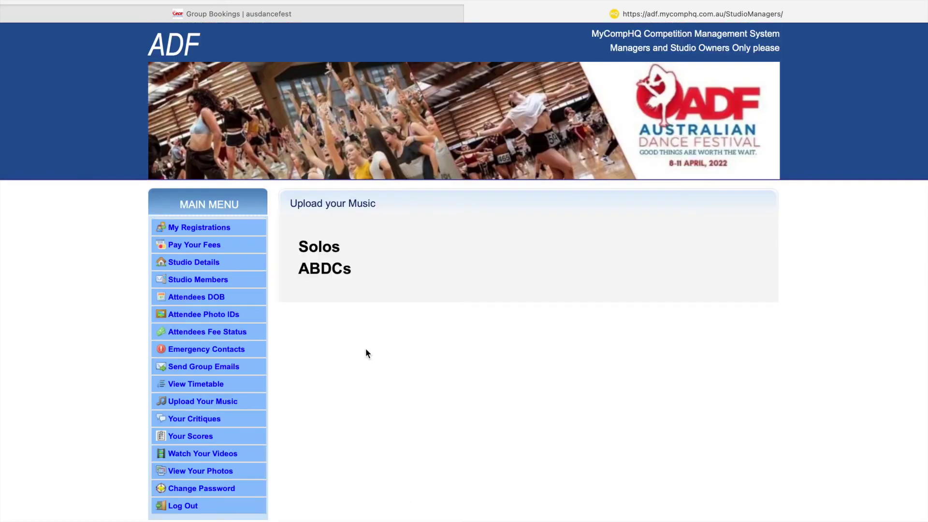
scroll(366, 353, "down", 2)
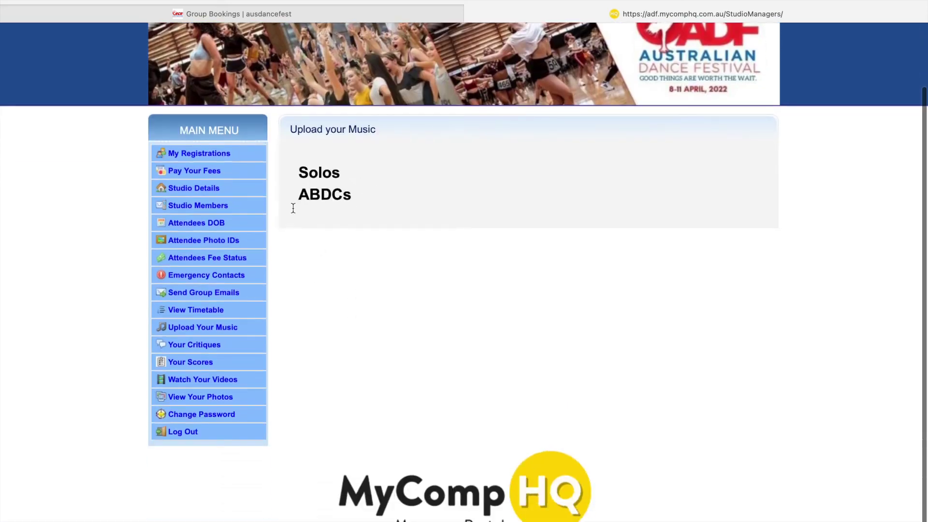
left_click_drag(296, 202, 357, 196)
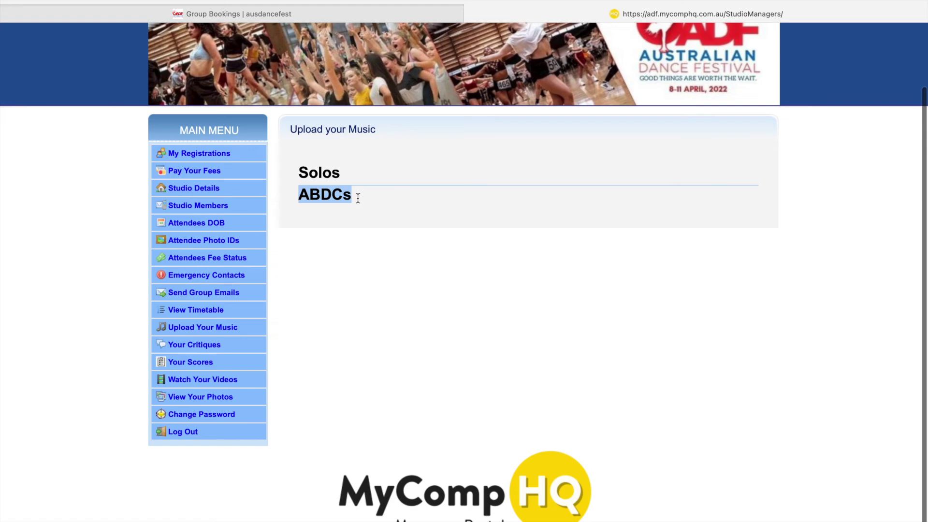
left_click(358, 198)
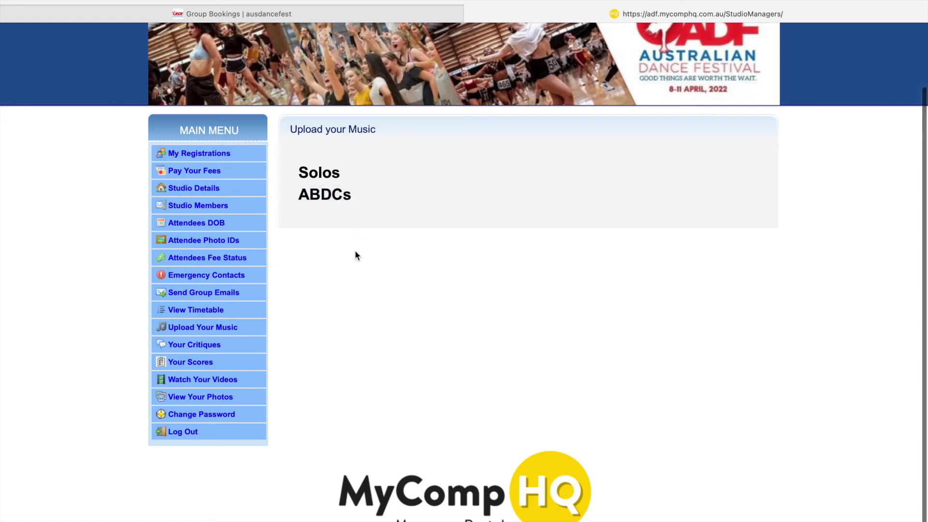
scroll(357, 255, "down", 1)
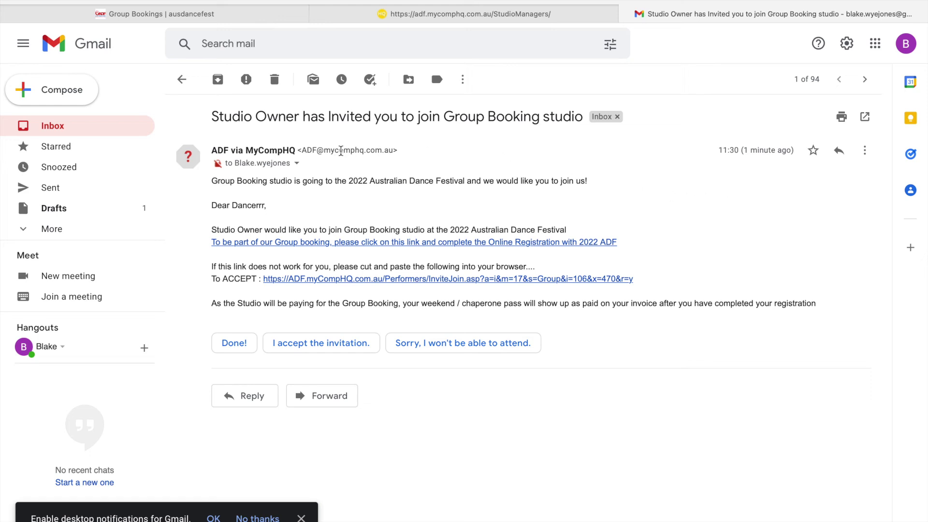
Step: Read the studio's group booking invitation email in Gmail and open its online registration link
left_click_drag(213, 180, 294, 181)
left_click(311, 199)
left_click_drag(232, 206, 266, 208)
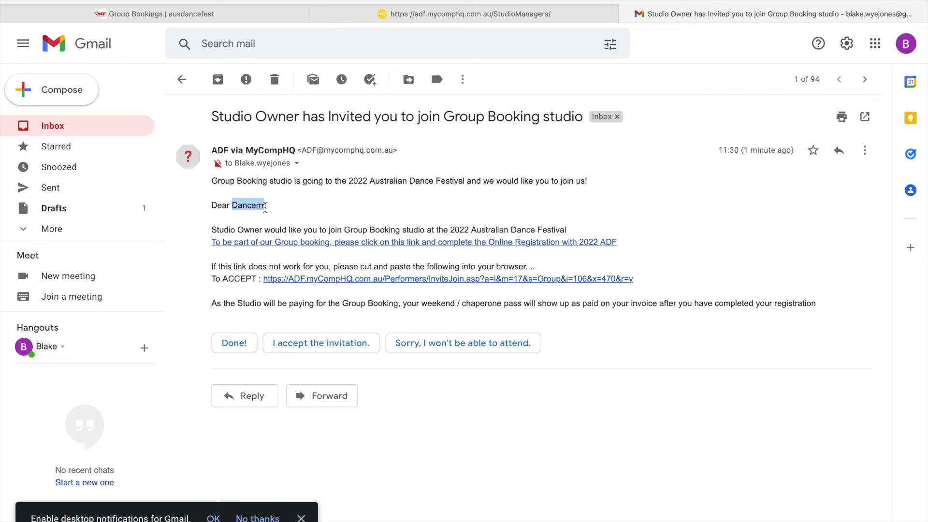
left_click(255, 221)
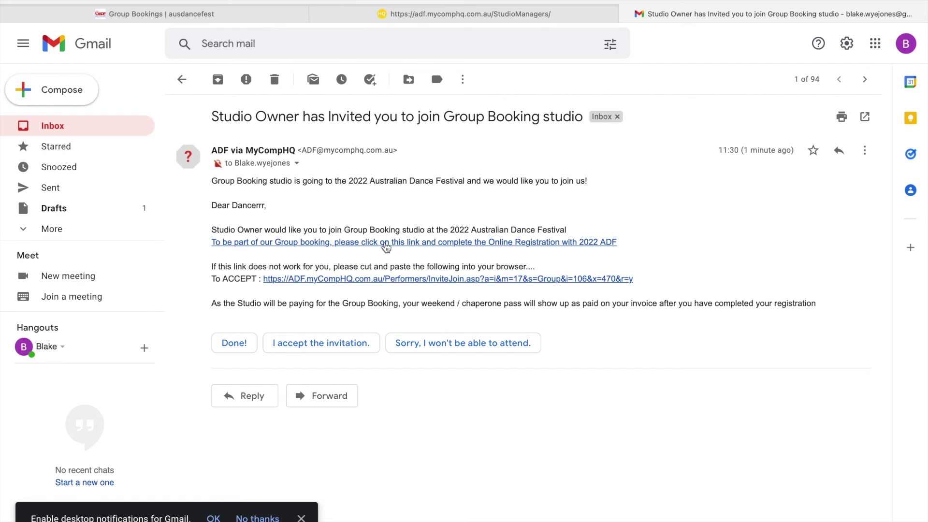
left_click(386, 246)
Step: Review the new attendee registration form and set the attendee's date of birth
scroll(386, 247, "down", 4)
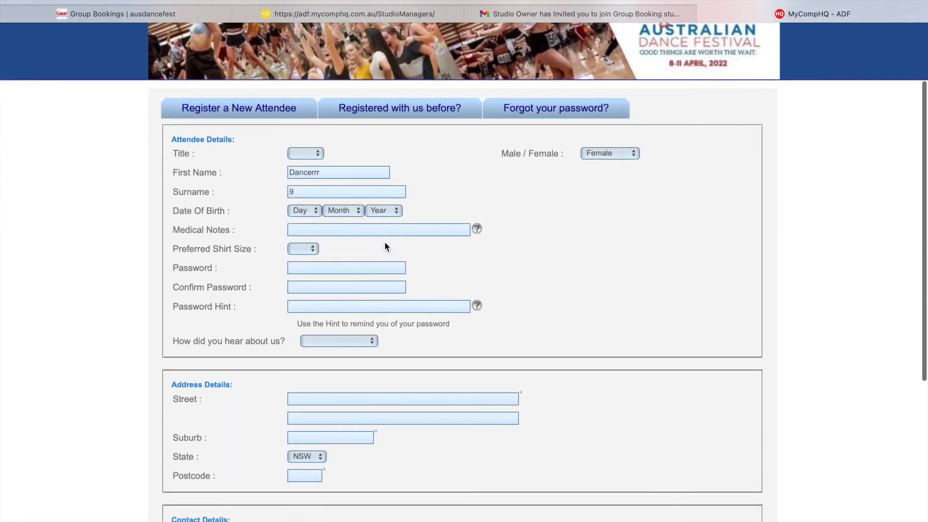
scroll(385, 247, "up", 1)
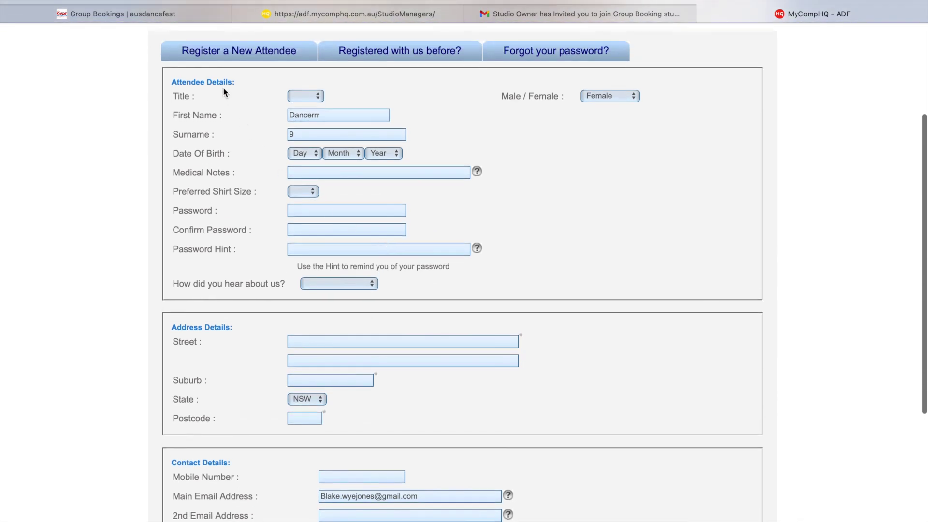
scroll(361, 102, "down", 1)
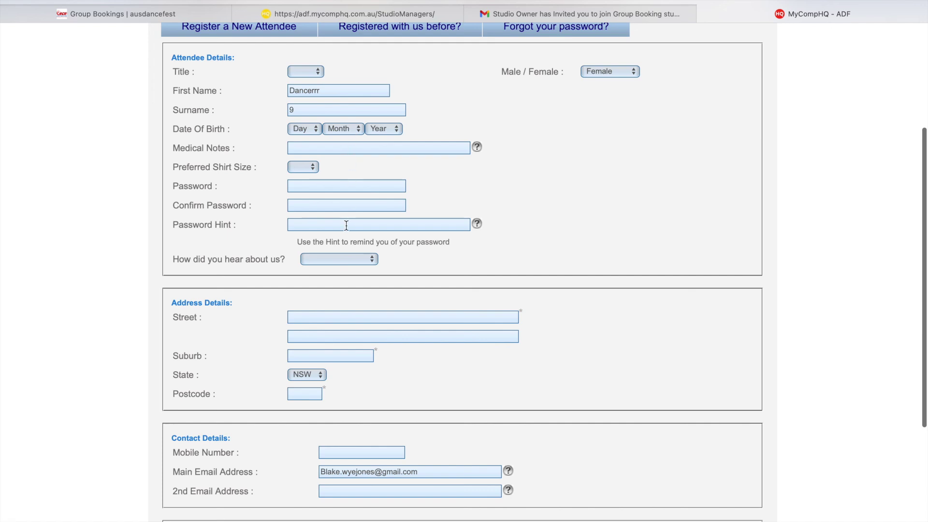
scroll(346, 226, "down", 1)
left_click(309, 116)
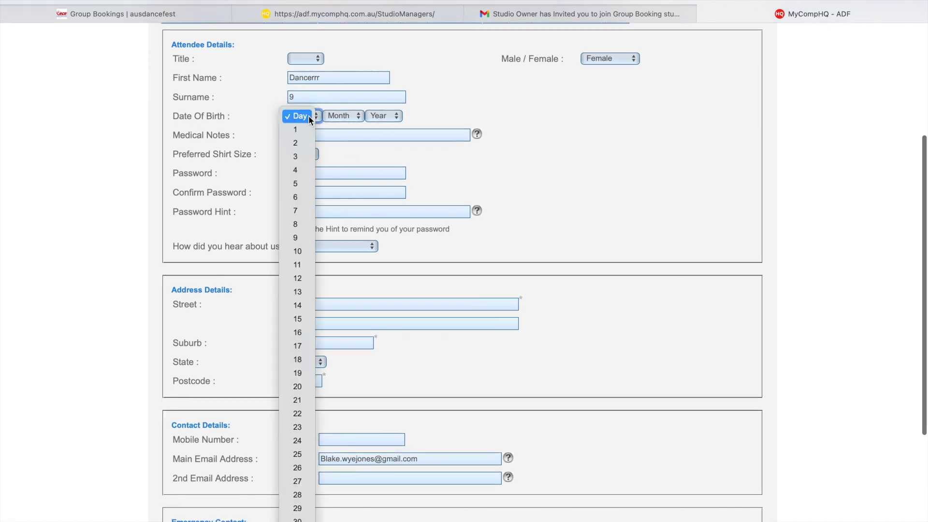
left_click(306, 129)
left_click(338, 117)
left_click(382, 114)
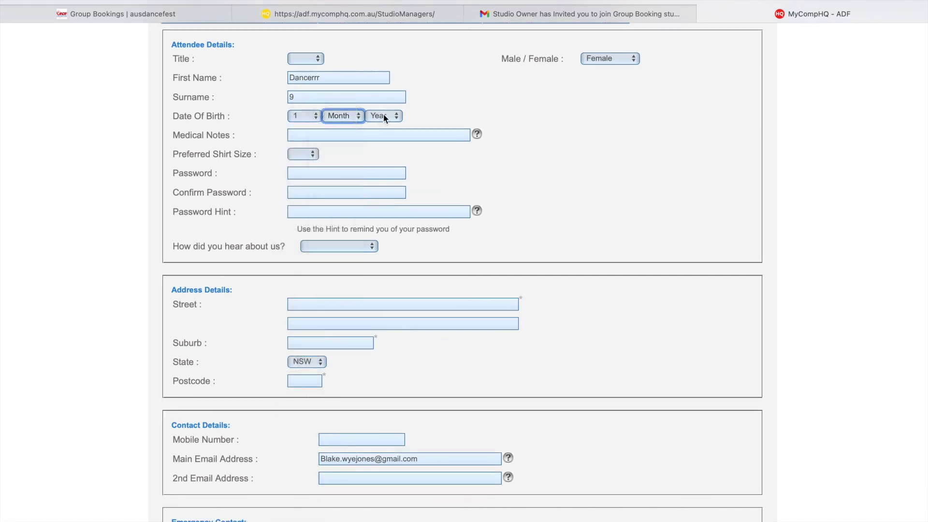
left_click(380, 59)
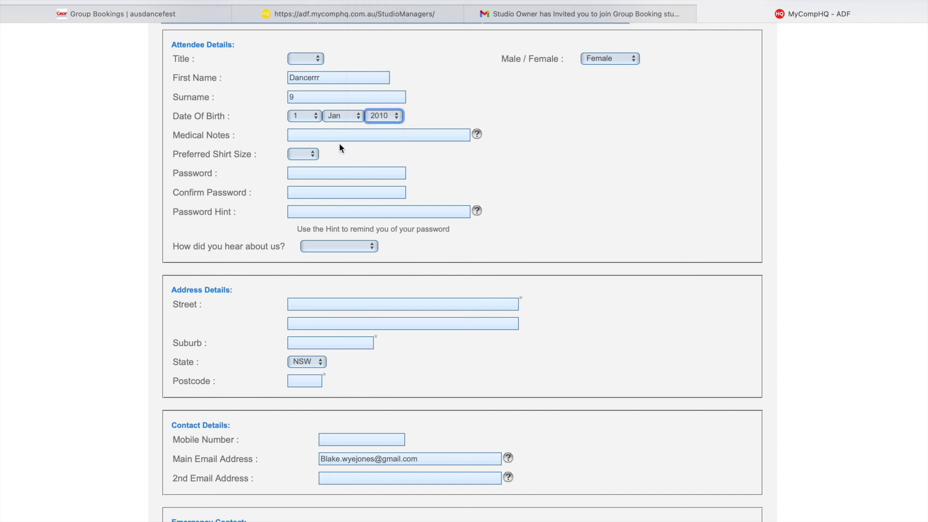
Step: Keep Weekend Pass Concession - $270 as the first item and choose ADF Official Tshirt - $30 as the second
scroll(308, 174, "down", 10)
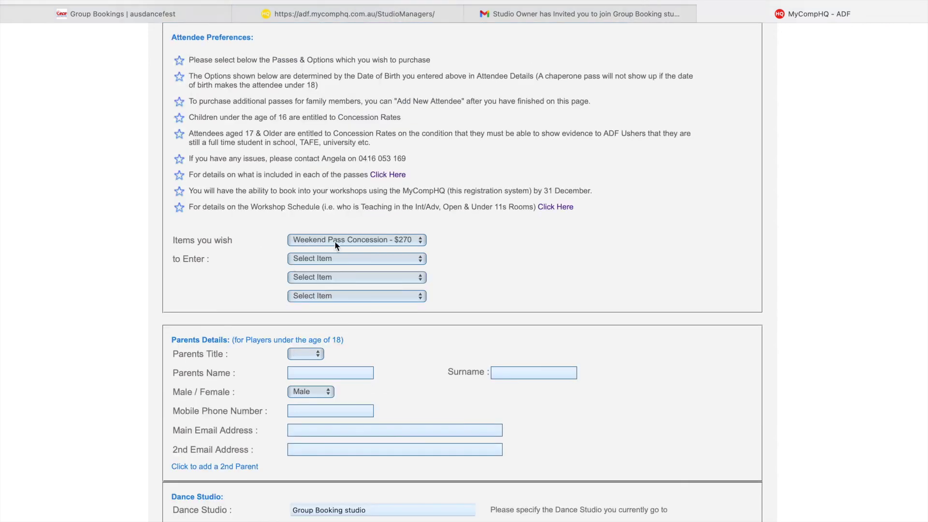
left_click(375, 240)
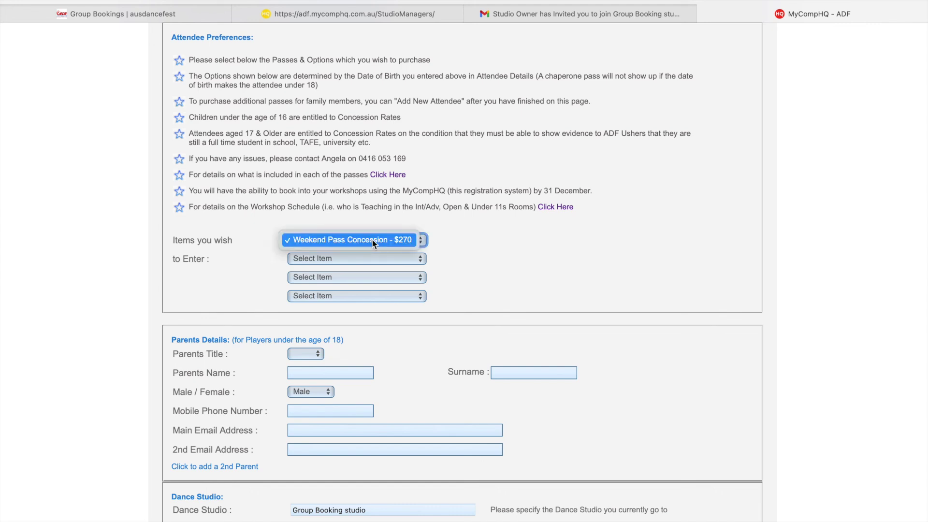
left_click(326, 239)
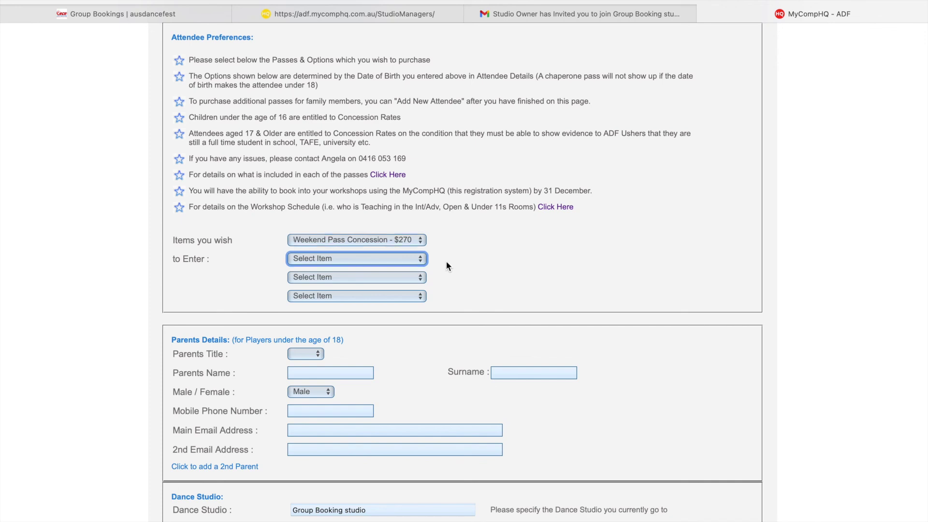
left_click(419, 260)
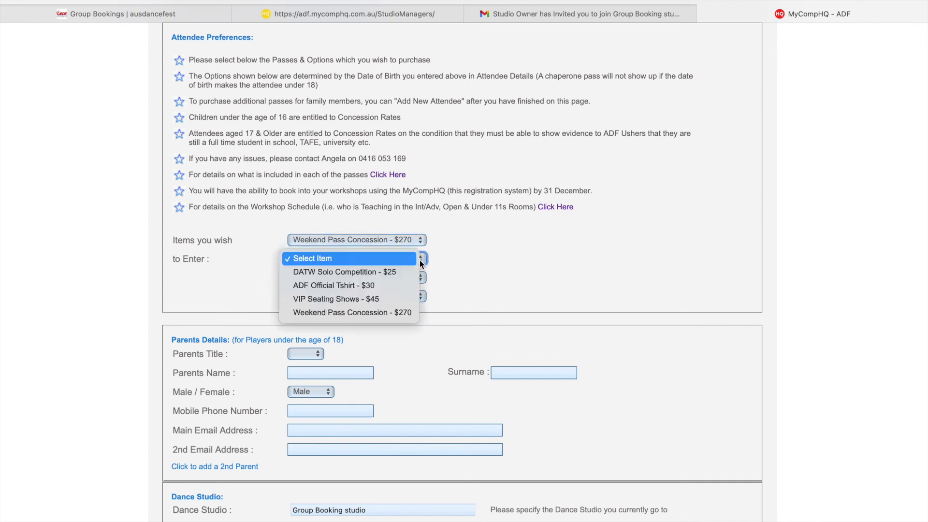
scroll(377, 263, "down", 1)
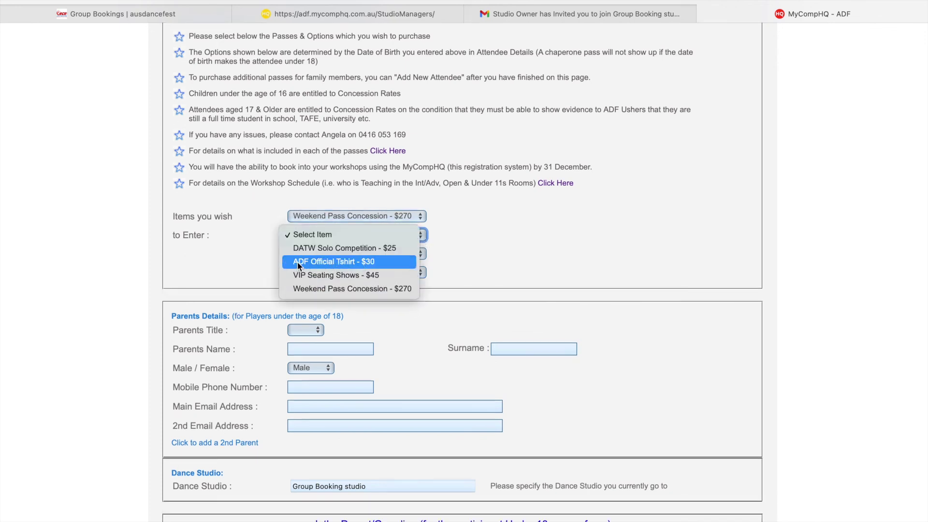
left_click(355, 263)
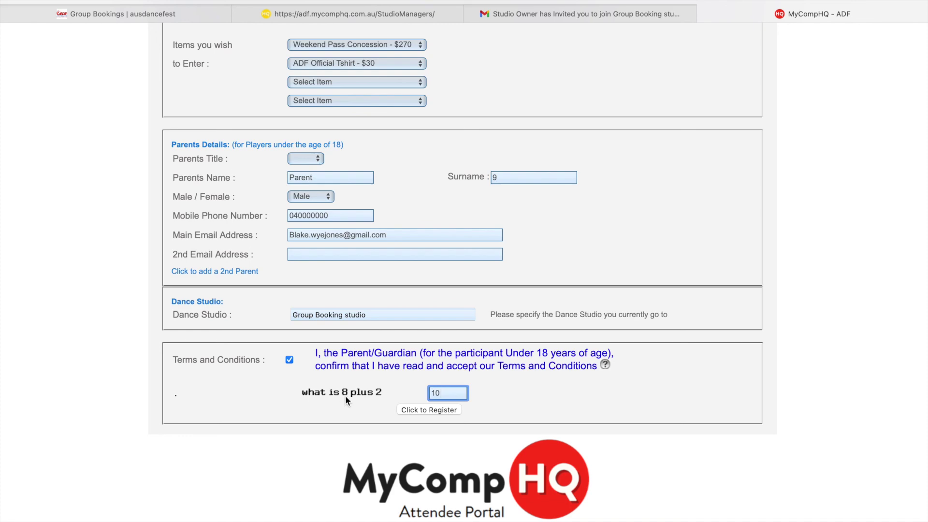
Step: Submit the completed attendee registration and decline saving the password in the iCloud Keychain
left_click(413, 409)
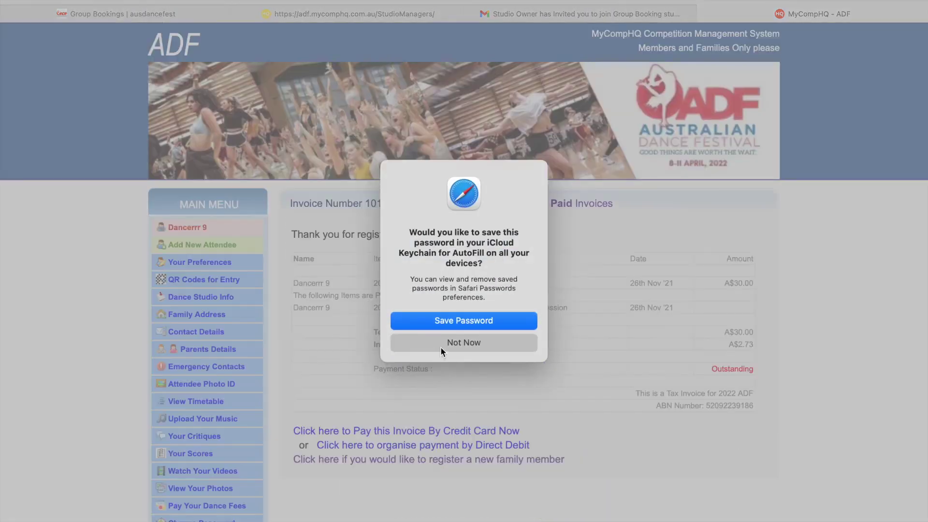
left_click(441, 348)
Step: Examine the attendee's invoice for the studio-paid weekend pass, the T-shirt charge and the total
scroll(386, 400, "down", 3)
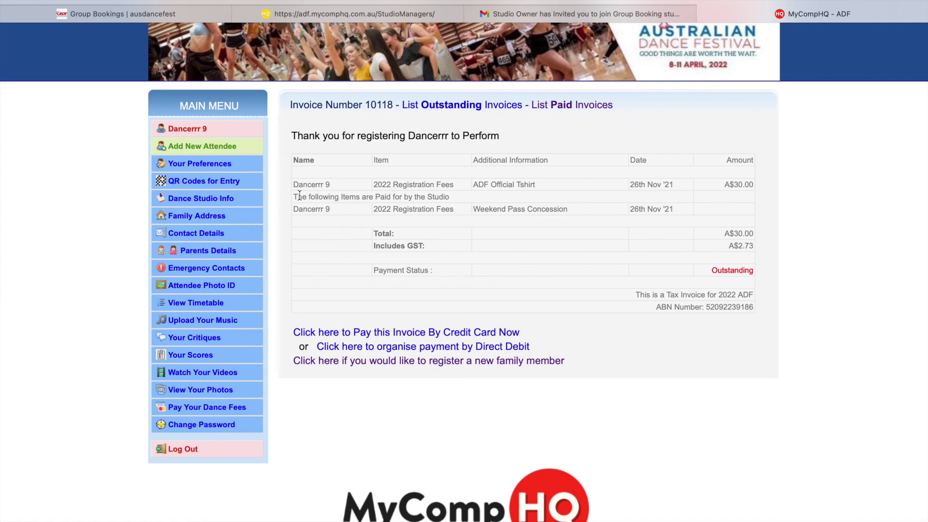
left_click_drag(293, 196, 450, 197)
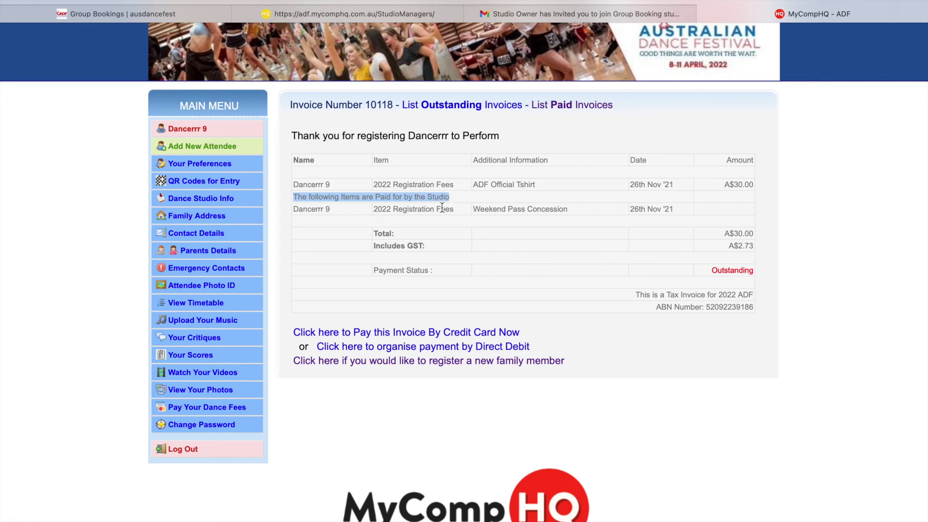
left_click(479, 208)
left_click_drag(479, 208, 576, 207)
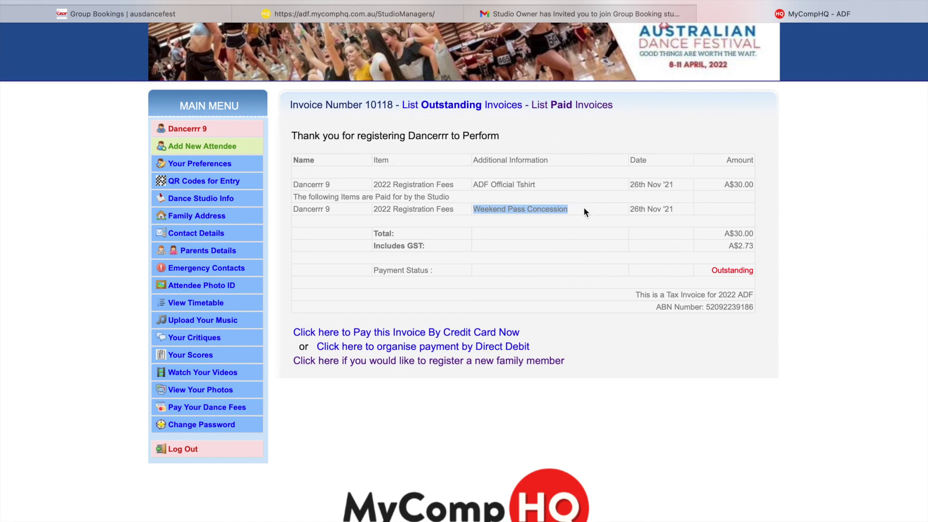
left_click(456, 211)
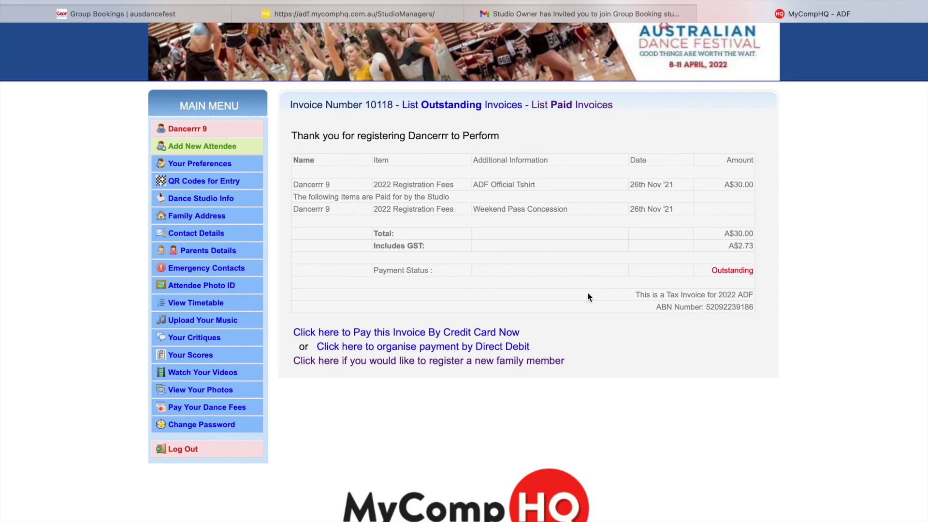
left_click_drag(473, 184, 539, 185)
left_click(539, 185)
left_click_drag(724, 185, 750, 185)
left_click_drag(721, 235, 755, 235)
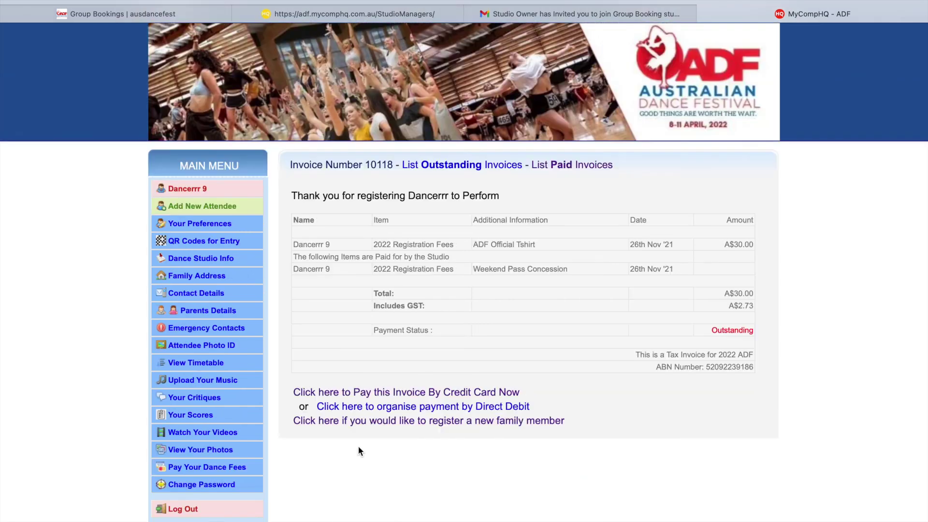